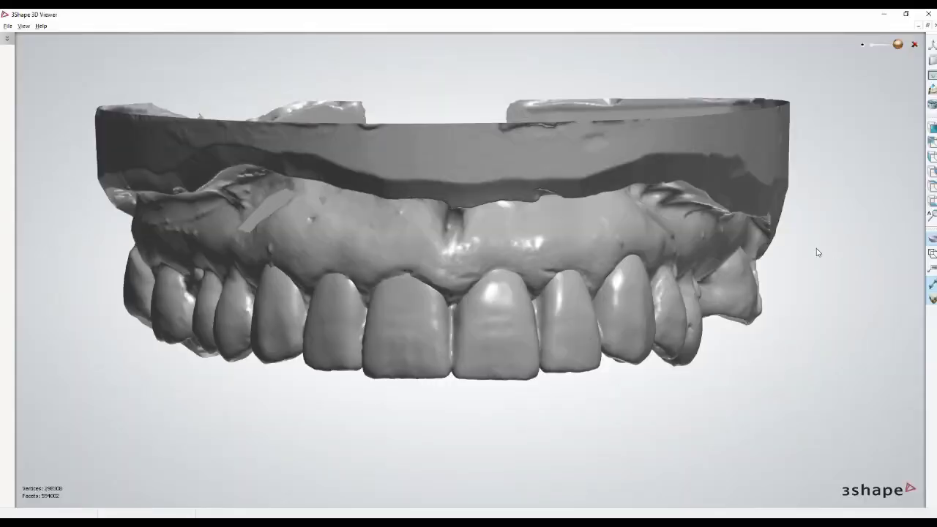
View the arch from above and cut a 2D cross-section through the central incisor to gauge the ~1.002 mm waxup thickness.
{"action": "mouse_move", "coordinate": [560, 226]}
{"action": "right_mouse_down"}
{"action": "mouse_move", "coordinate": [562, 338]}
{"action": "mouse_move", "coordinate": [554, 229]}
{"action": "right_mouse_up"}
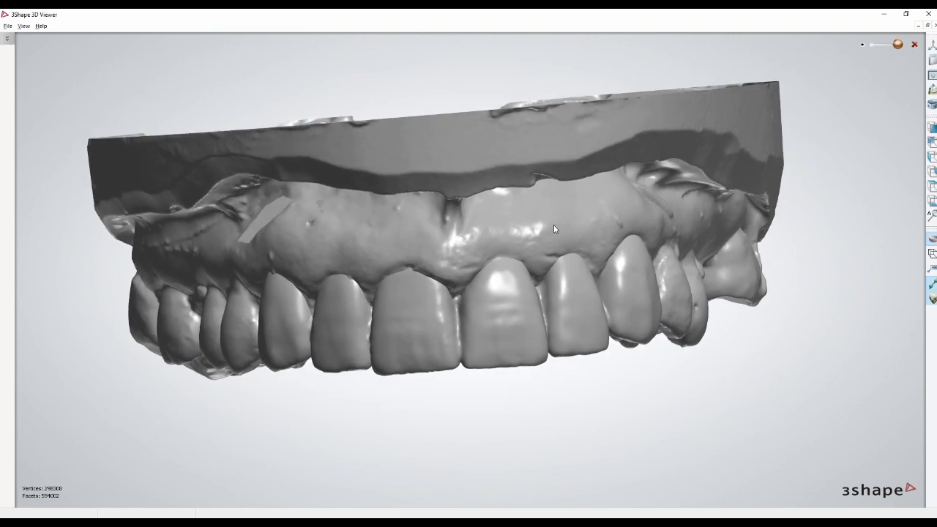
{"action": "left_click", "coordinate": [932, 89]}
{"action": "mouse_move", "coordinate": [395, 110]}
{"action": "left_mouse_down"}
{"action": "mouse_move", "coordinate": [401, 359]}
{"action": "mouse_move", "coordinate": [426, 488]}
{"action": "left_mouse_up"}
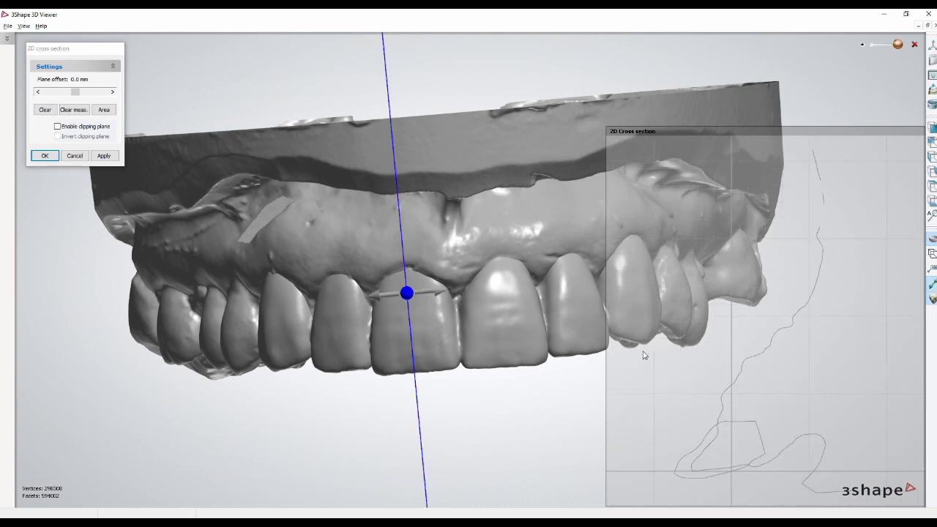
{"action": "mouse_move", "coordinate": [791, 486]}
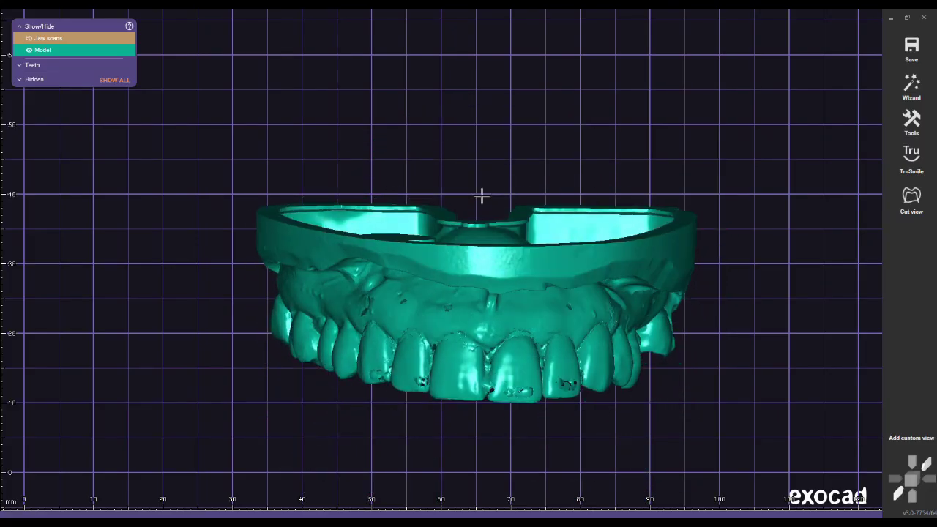
{"action": "scroll", "coordinate": [504, 269], "scroll_direction": "up", "scroll_amount": 5}
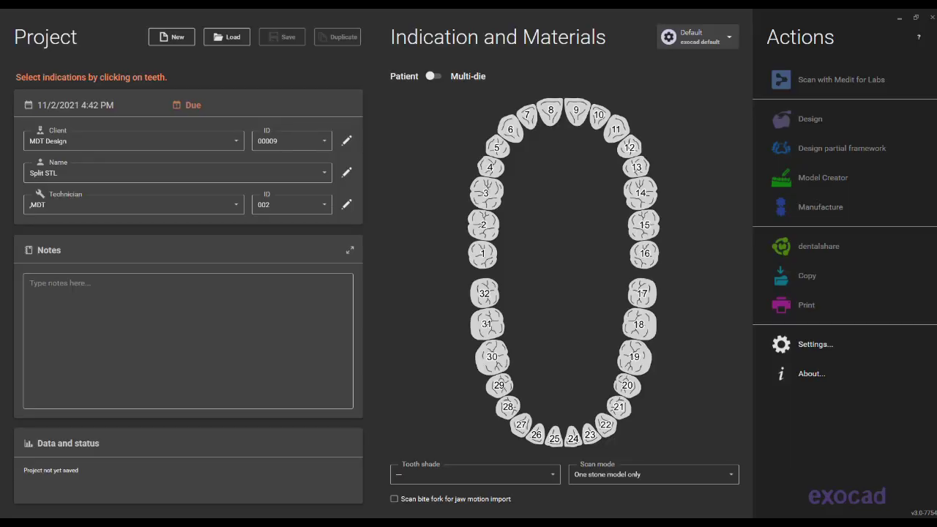
Set tooth 6 as a 3D Print mockup whose waxup will be scanned, not designed.
{"action": "left_click", "coordinate": [515, 130]}
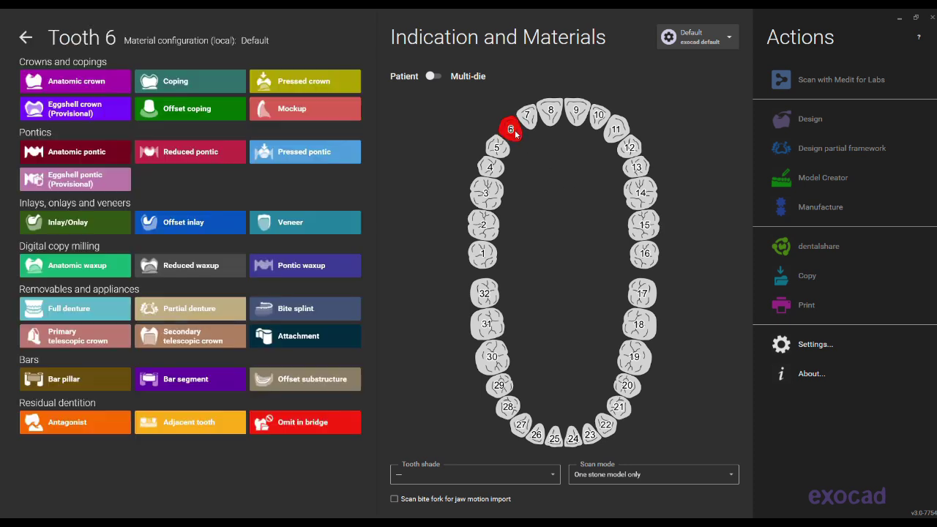
{"action": "left_click", "coordinate": [309, 115]}
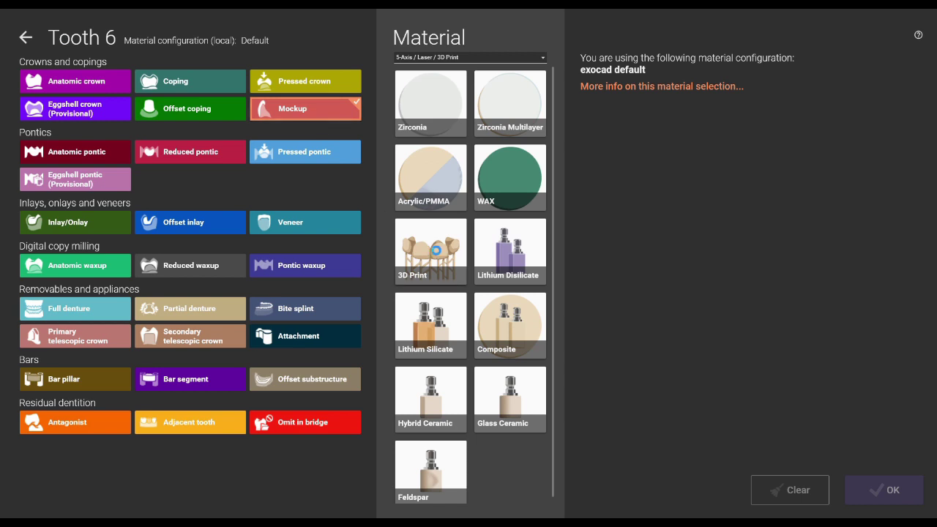
{"action": "left_click", "coordinate": [436, 252]}
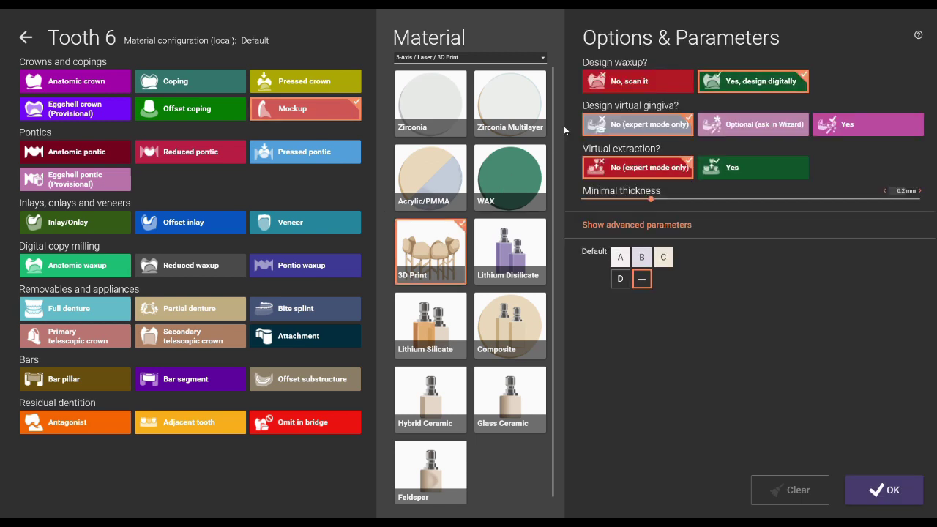
{"action": "left_click", "coordinate": [623, 83]}
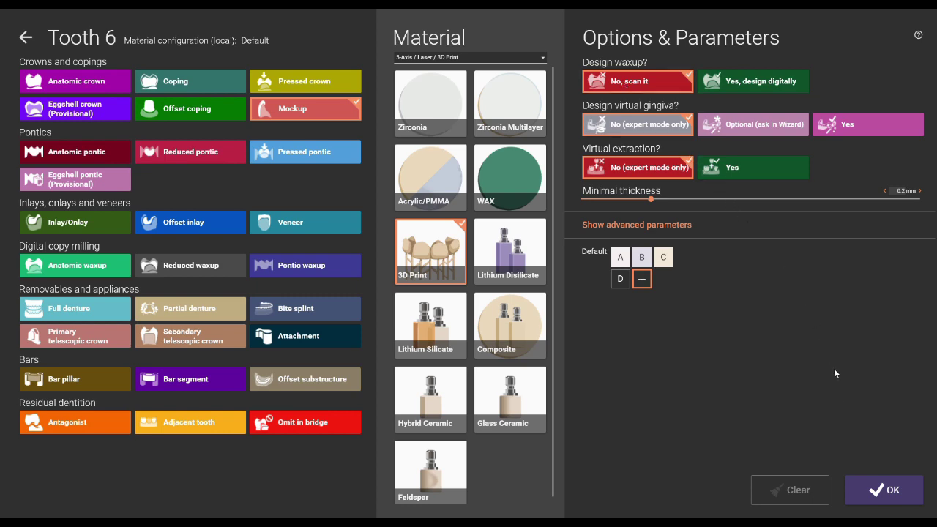
{"action": "left_click", "coordinate": [882, 489]}
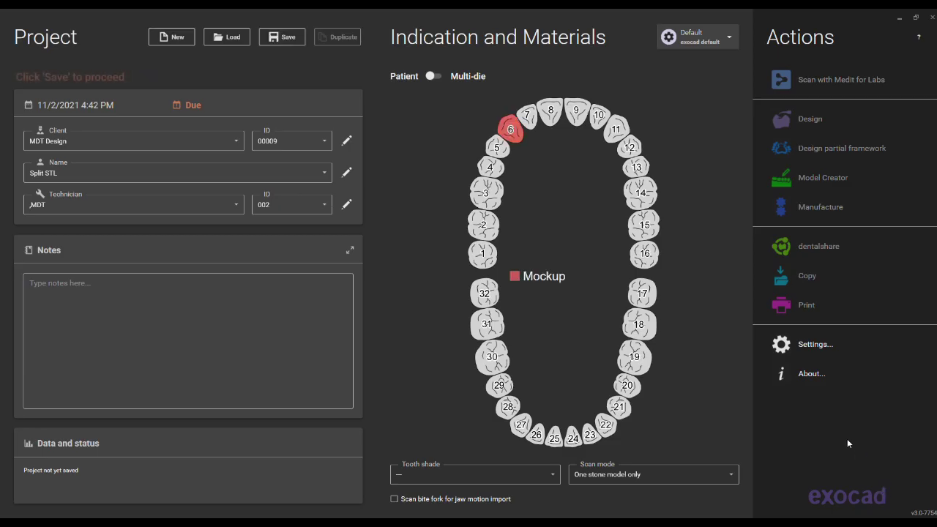
Extend the mockup to tooth 11, keep 'One stone model only' scan mode, and save the project.
{"action": "left_click", "coordinate": [616, 130], "text": "shift"}
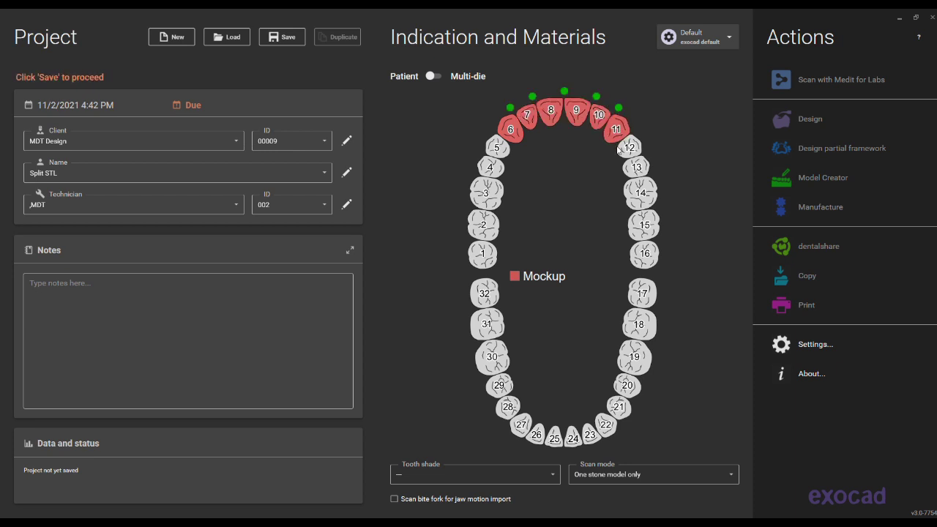
{"action": "left_click", "coordinate": [638, 474]}
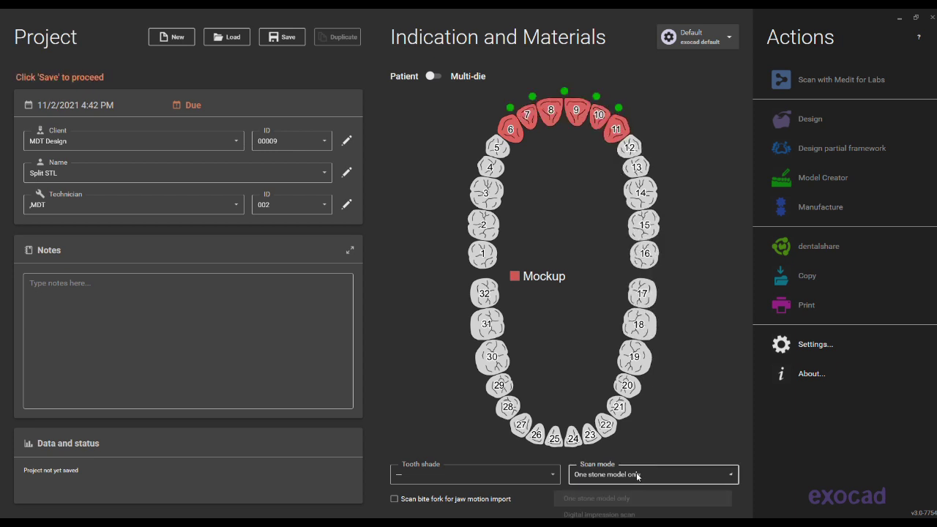
{"action": "left_click", "coordinate": [632, 500]}
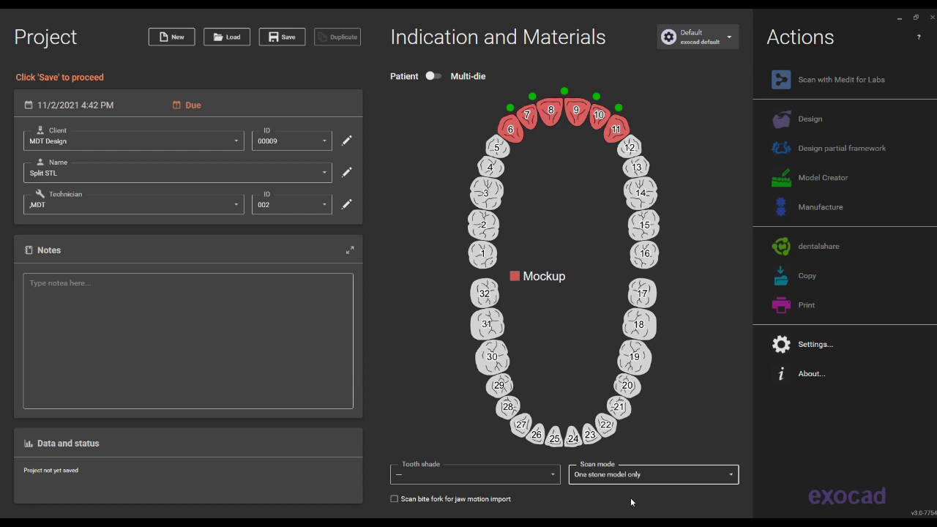
{"action": "left_click", "coordinate": [285, 40]}
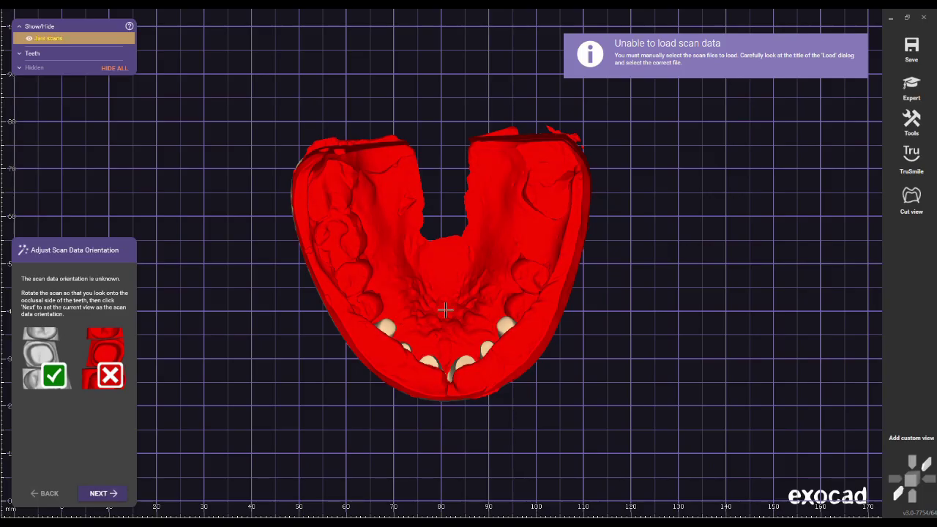
Orient the jaw scan to occlusal view, skip past Smile Creator, and switch to Expert mode.
{"action": "right_click_drag", "start_coordinate": [462, 324], "coordinate": [464, 324]}
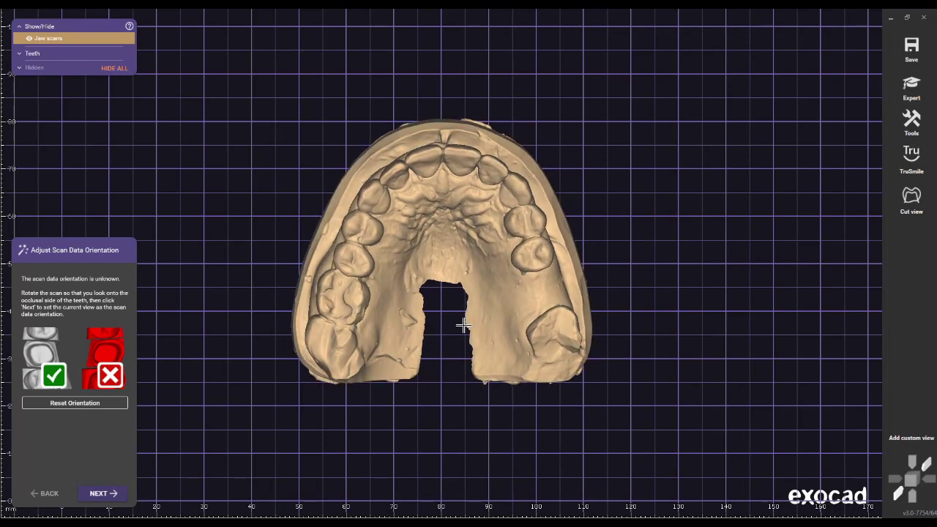
{"action": "left_click", "coordinate": [115, 496]}
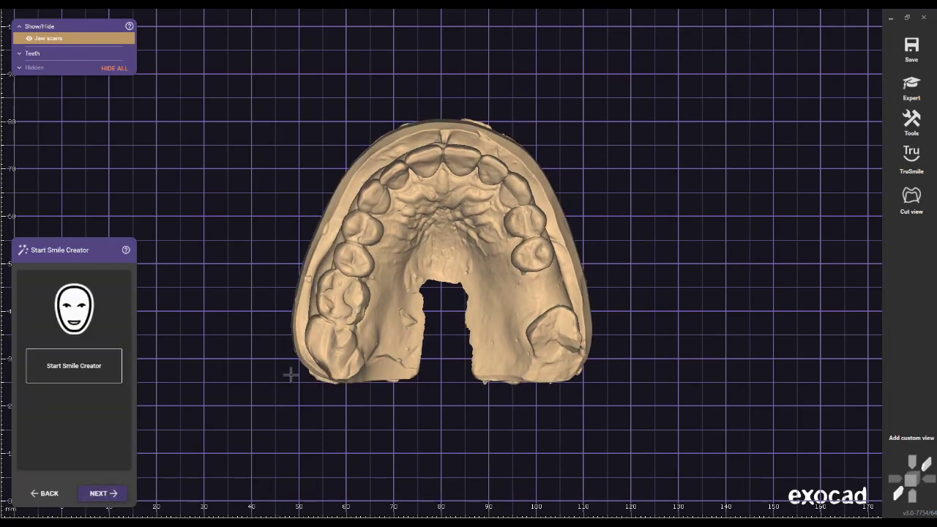
{"action": "scroll", "coordinate": [374, 246], "scroll_direction": "up", "scroll_amount": 3}
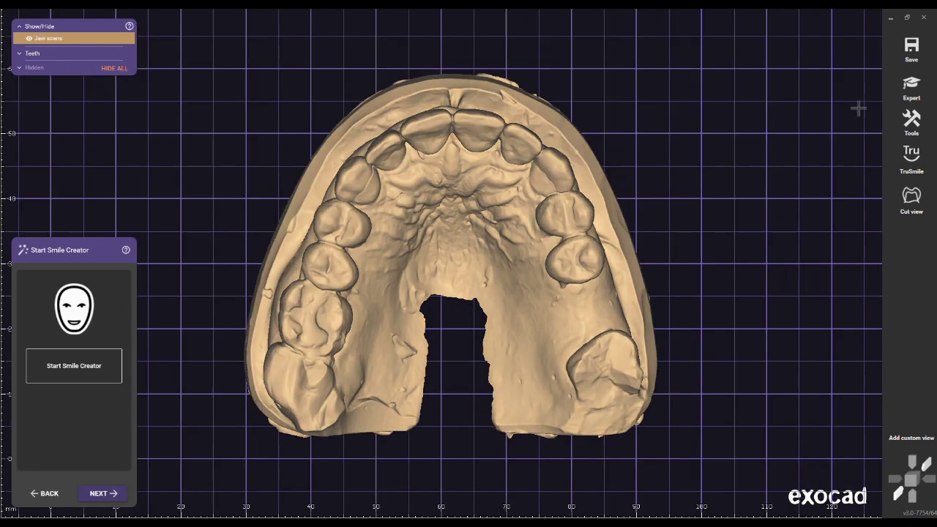
{"action": "left_click", "coordinate": [911, 87]}
{"action": "left_click", "coordinate": [911, 86]}
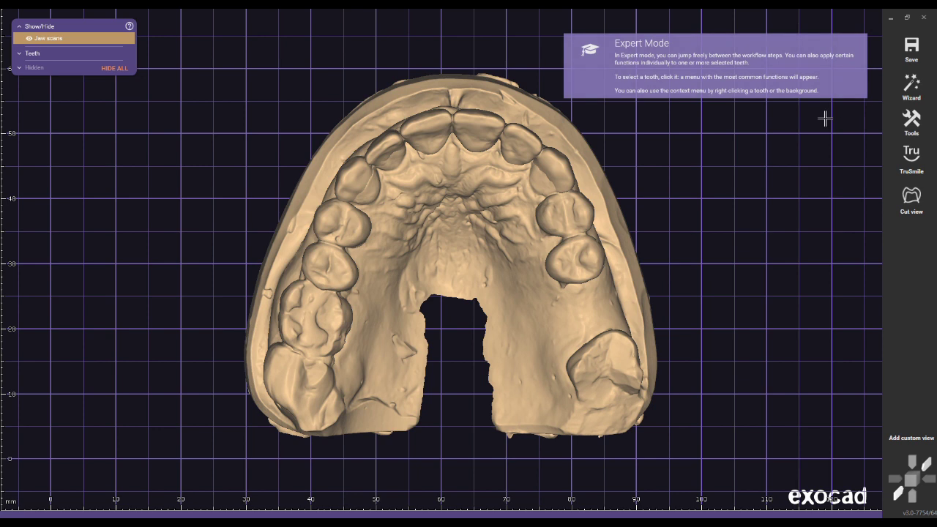
In the 3D Data Editor, delete the jaw scan's base component so only the six front waxup teeth remain.
{"action": "right_click", "coordinate": [445, 178]}
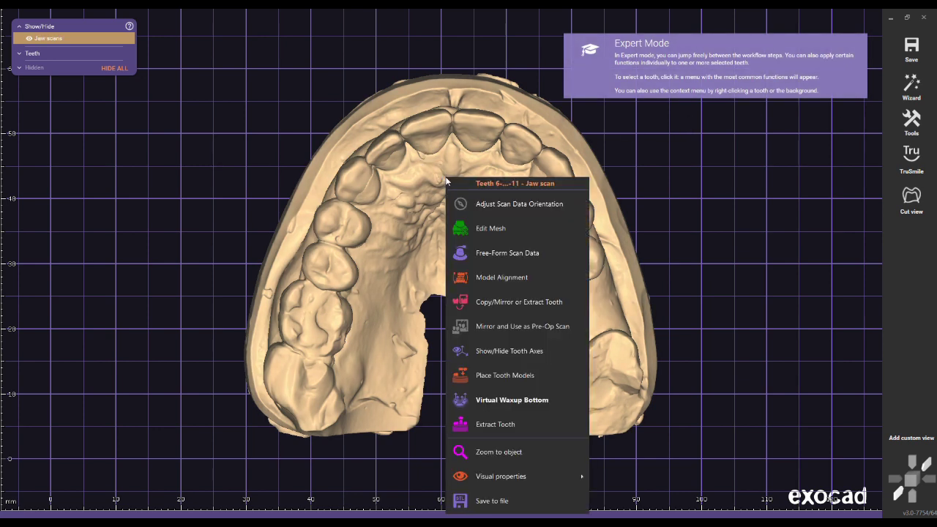
{"action": "left_click", "coordinate": [482, 229]}
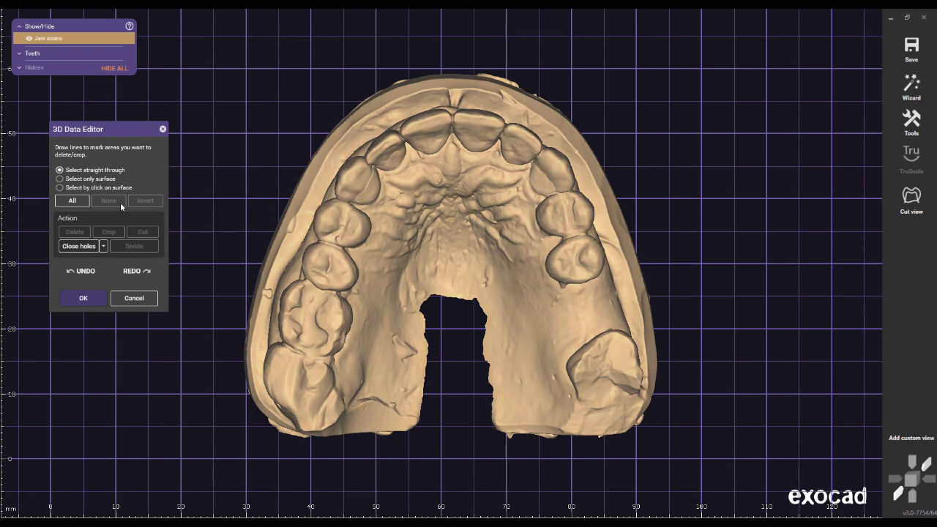
{"action": "left_click", "coordinate": [112, 188]}
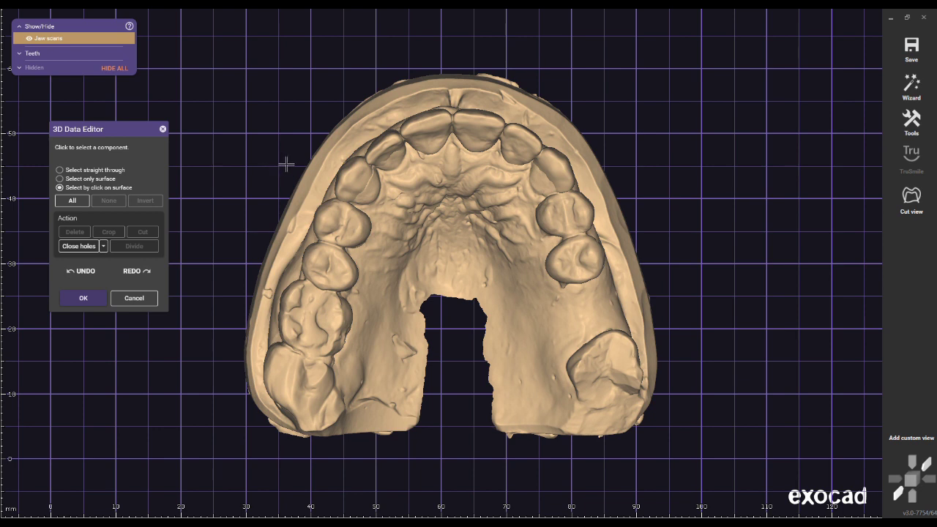
{"action": "left_click", "coordinate": [451, 211]}
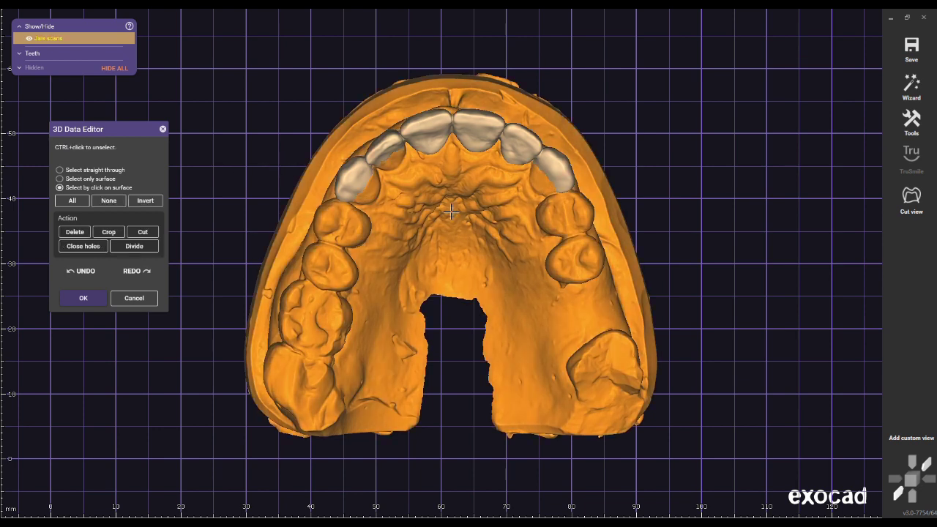
{"action": "key", "text": "Delete"}
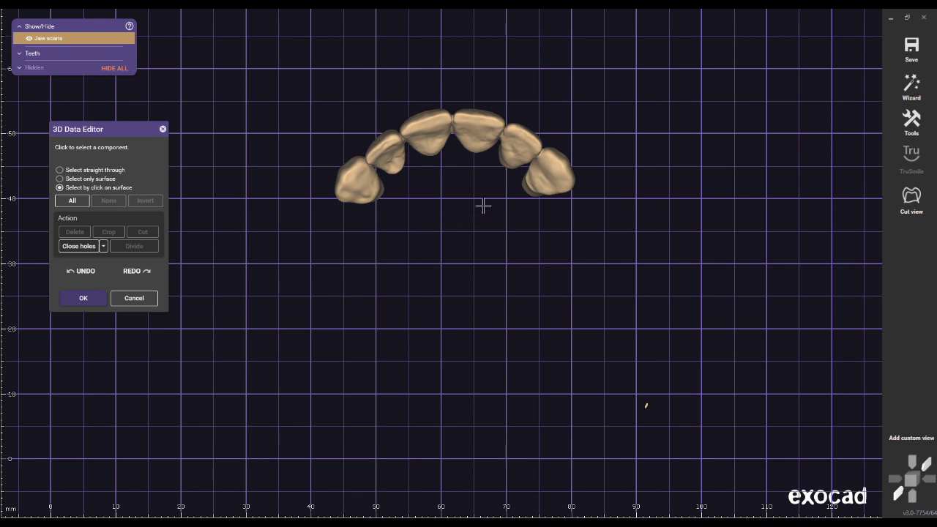
Export the visible front teeth as a mesh file named 'Waxup' using the default coordinate system.
{"action": "right_click", "coordinate": [911, 48]}
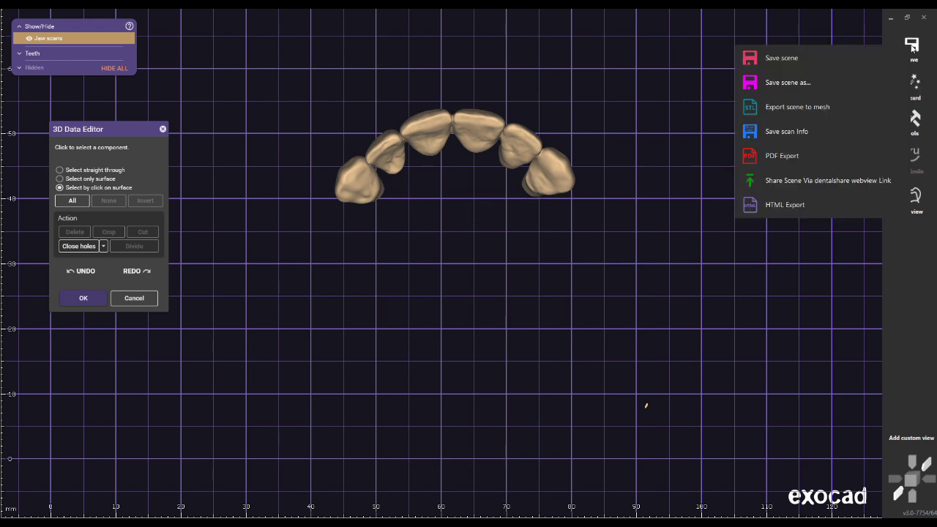
{"action": "left_click", "coordinate": [865, 113]}
{"action": "key", "text": "BackSpace"}
{"action": "type", "text": "Waxu"}
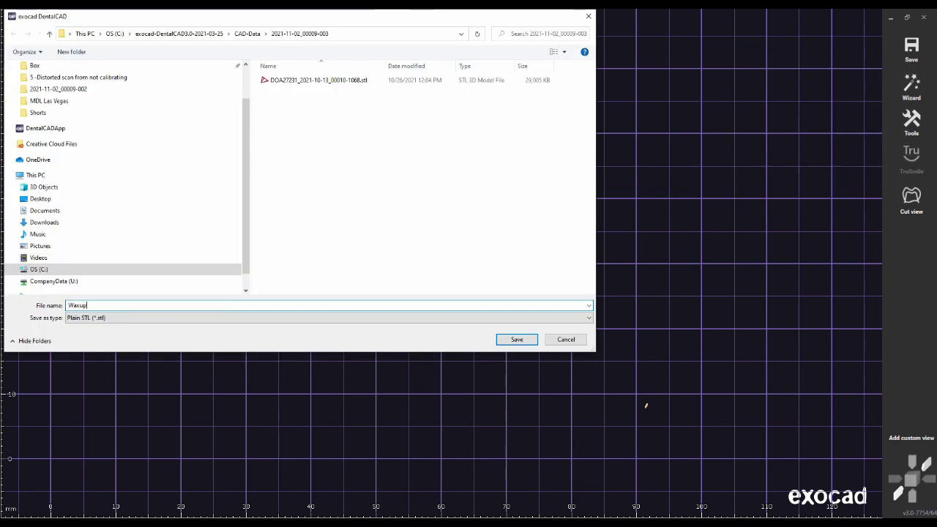
{"action": "type", "text": "p"}
{"action": "key", "text": "Return"}
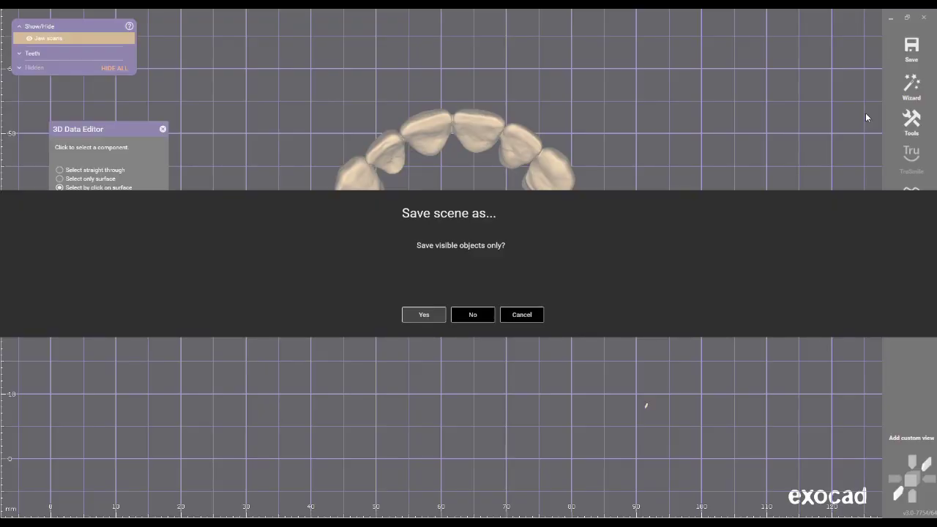
{"action": "left_click", "coordinate": [427, 311]}
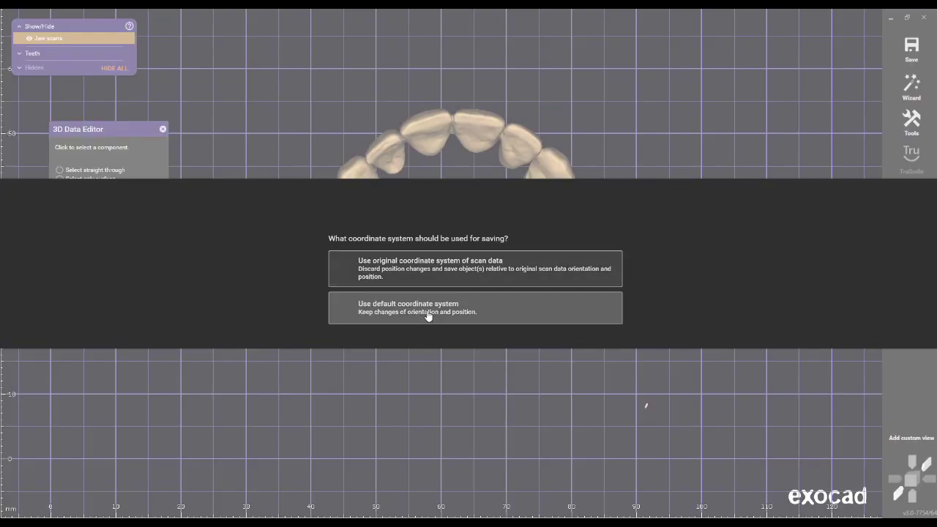
{"action": "left_click", "coordinate": [435, 271]}
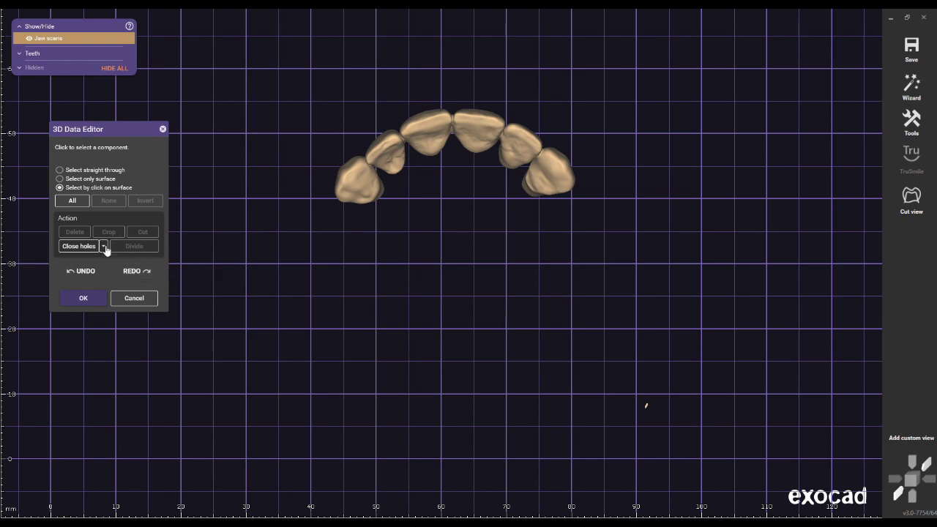
Undo the crop to restore the full jaw scan, then delete its front teeth.
{"action": "left_click", "coordinate": [88, 272]}
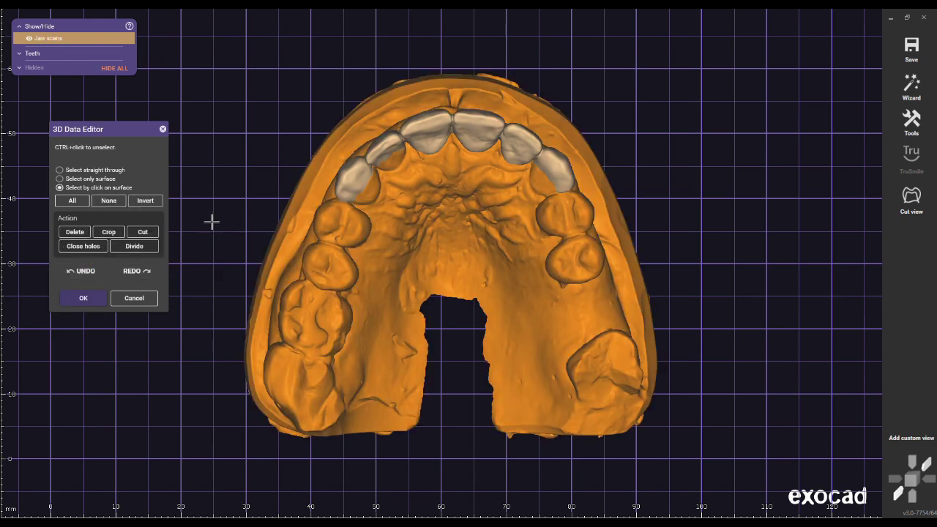
{"action": "left_click", "coordinate": [109, 201]}
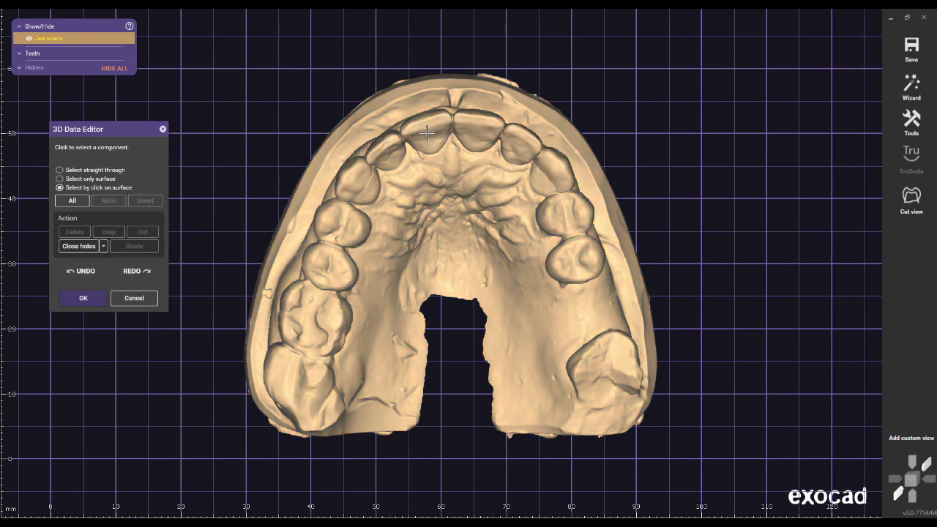
{"action": "left_click", "coordinate": [429, 126]}
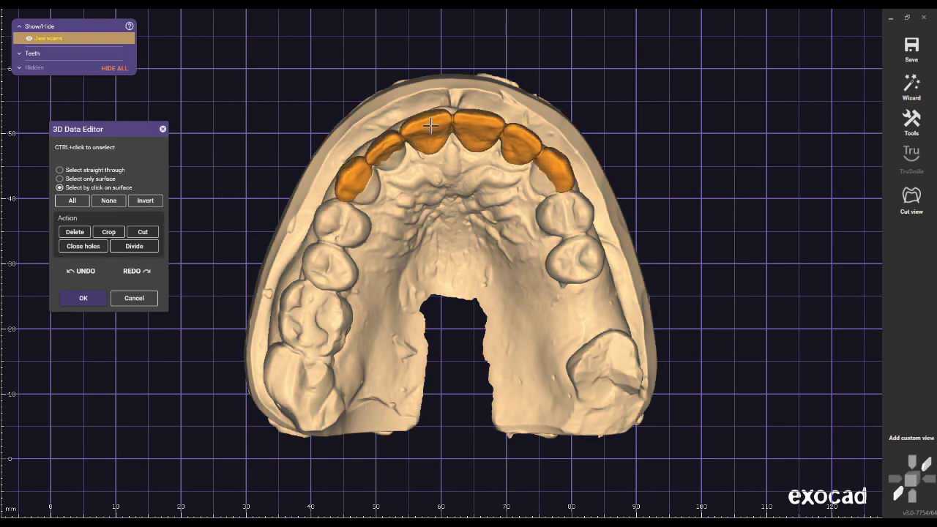
{"action": "key", "text": "Delete"}
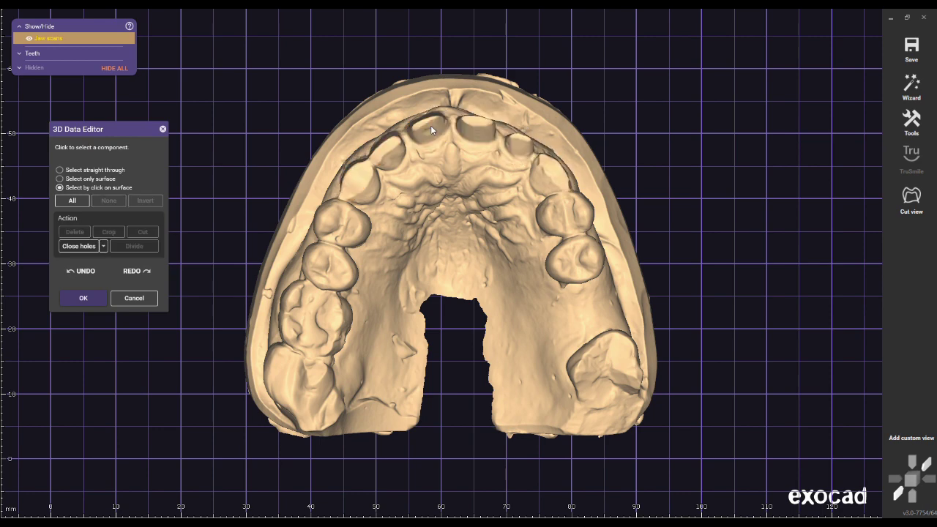
Outline the palatal hole with a straight-through selection loop and close the hole.
{"action": "left_click", "coordinate": [109, 170]}
{"action": "right_click_drag", "start_coordinate": [317, 173], "coordinate": [423, 171]}
{"action": "left_click", "coordinate": [430, 169]}
{"action": "mouse_move", "coordinate": [431, 169]}
{"action": "left_mouse_down"}
{"action": "mouse_move", "coordinate": [398, 199]}
{"action": "mouse_move", "coordinate": [397, 226]}
{"action": "mouse_move", "coordinate": [409, 269]}
{"action": "mouse_move", "coordinate": [442, 290]}
{"action": "mouse_move", "coordinate": [451, 251]}
{"action": "mouse_move", "coordinate": [443, 176]}
{"action": "left_mouse_up"}
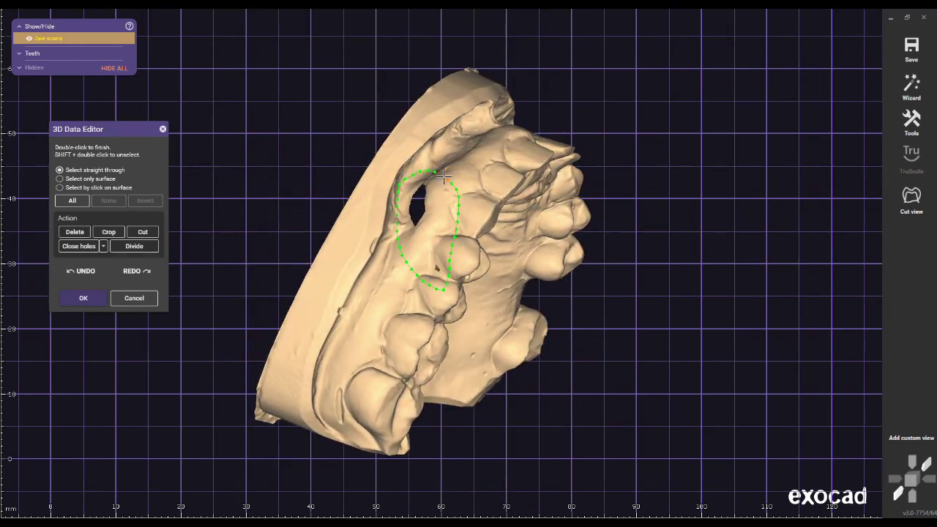
{"action": "double_click", "coordinate": [444, 175]}
{"action": "left_click", "coordinate": [94, 249]}
Export the front-tooth-free jaw scan as an STL named 'Prep', visible objects only, with the default coordinate system.
{"action": "left_click", "coordinate": [109, 203]}
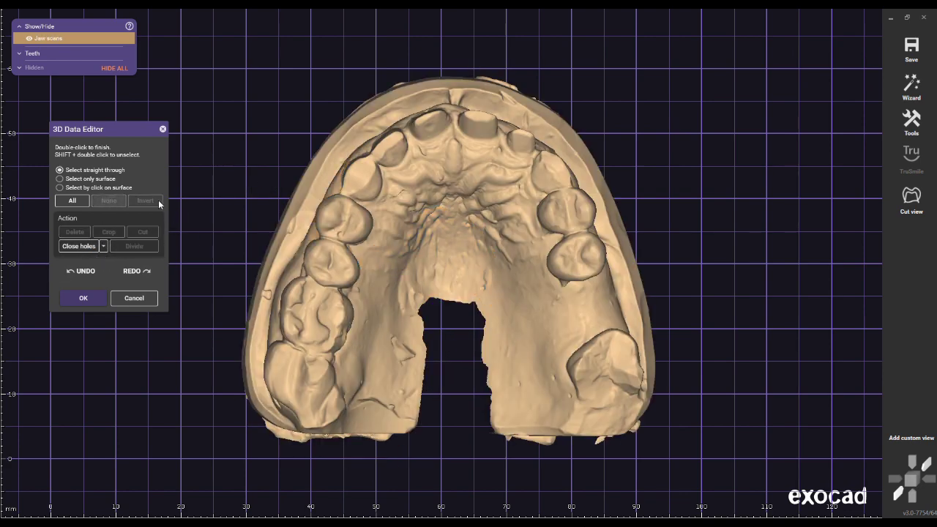
{"action": "left_click", "coordinate": [904, 50]}
{"action": "left_click", "coordinate": [825, 107]}
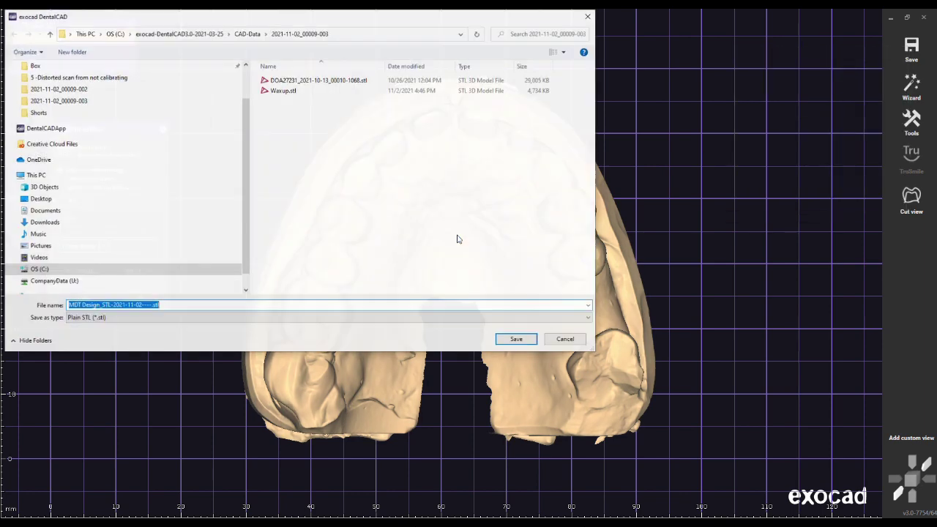
{"action": "key", "text": "BackSpace"}
{"action": "type", "text": "Prep"}
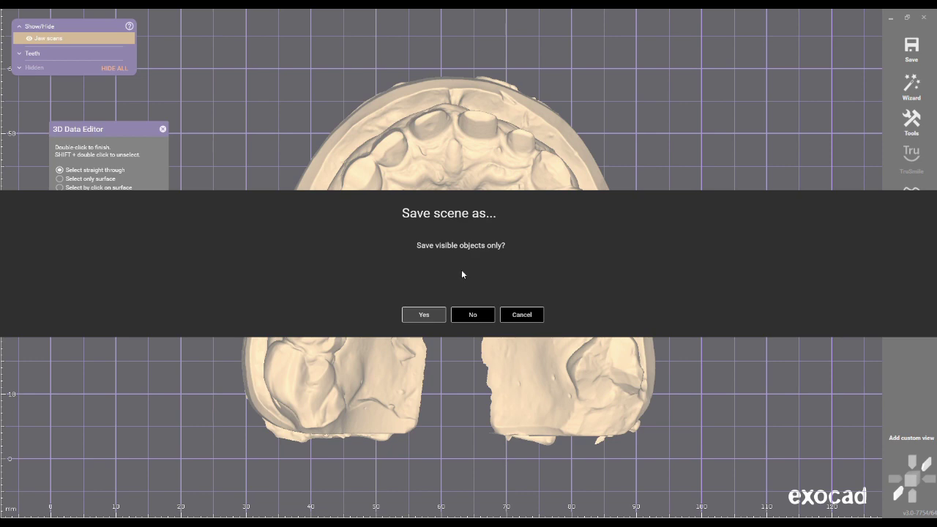
{"action": "left_click", "coordinate": [431, 316]}
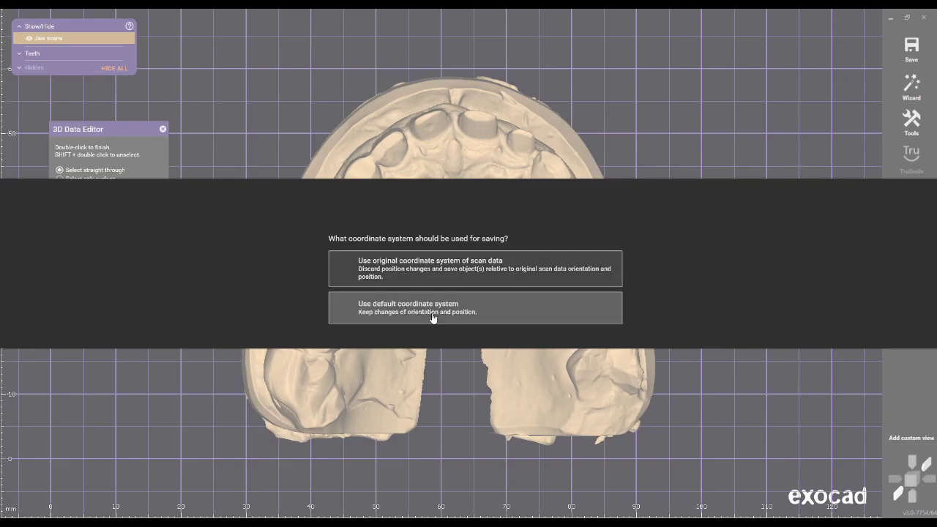
{"action": "left_click", "coordinate": [430, 275]}
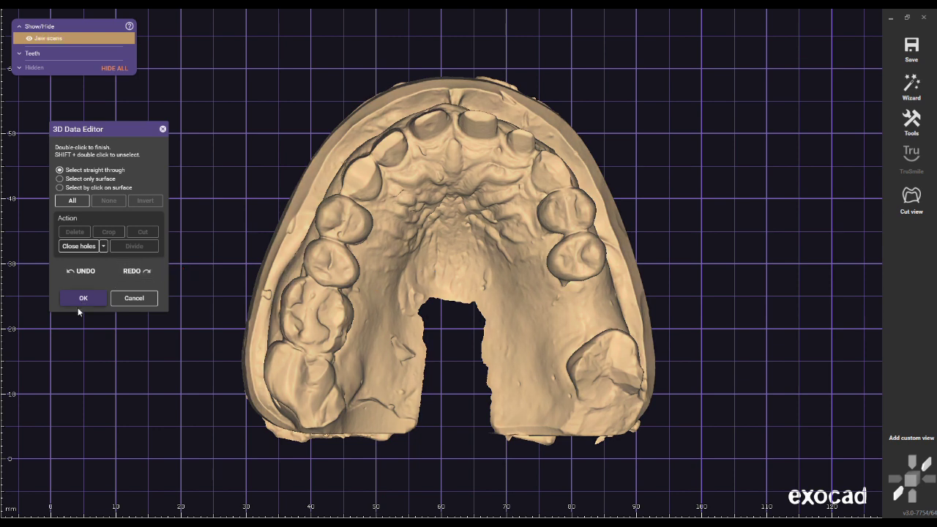
Apply the edits, close the 3D Data Editor, and bring up the Tools list.
{"action": "left_click", "coordinate": [80, 298]}
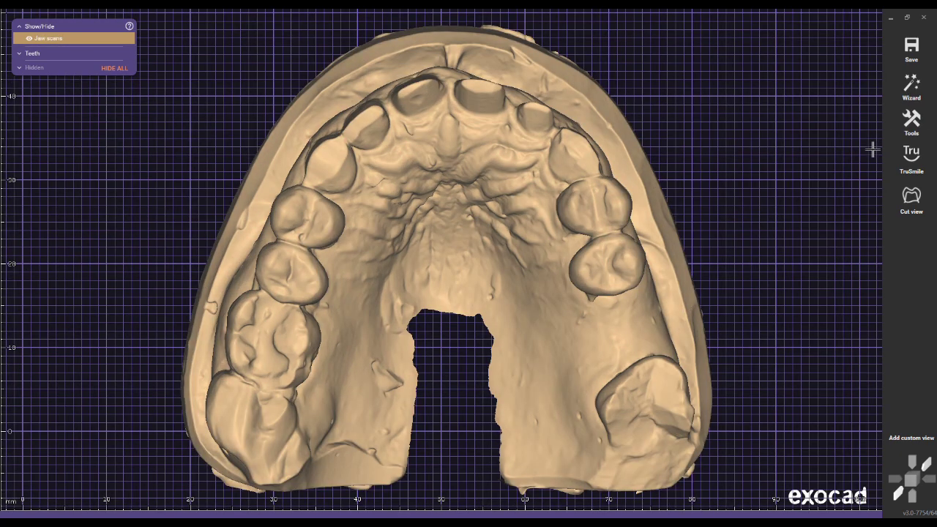
{"action": "left_click", "coordinate": [912, 123]}
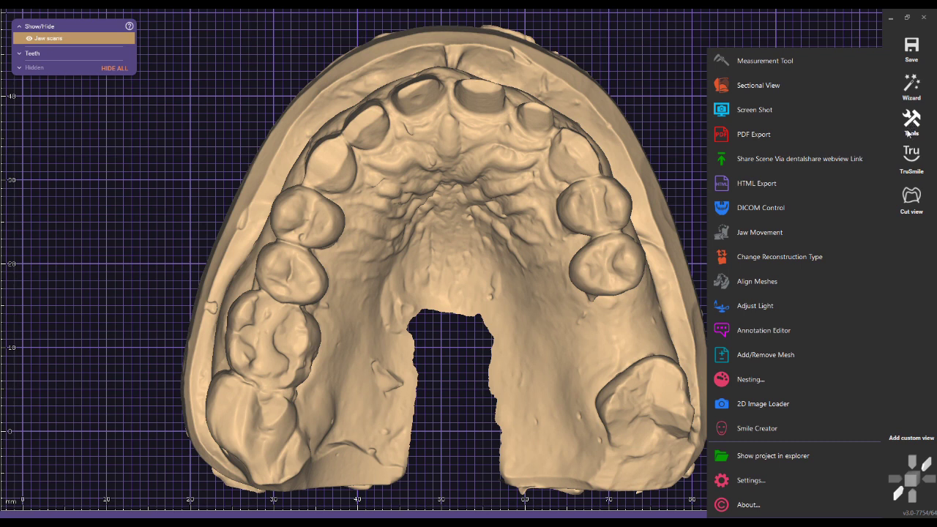
Load Waxup.stl as a Waxup Scan mesh in scan coordinates and accept it over the jaw scan.
{"action": "left_click", "coordinate": [799, 356]}
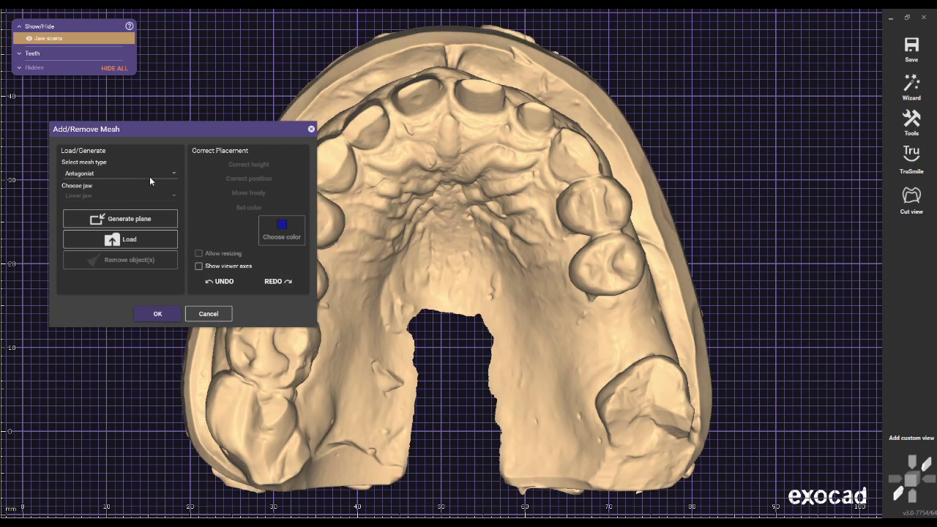
{"action": "left_click", "coordinate": [148, 173]}
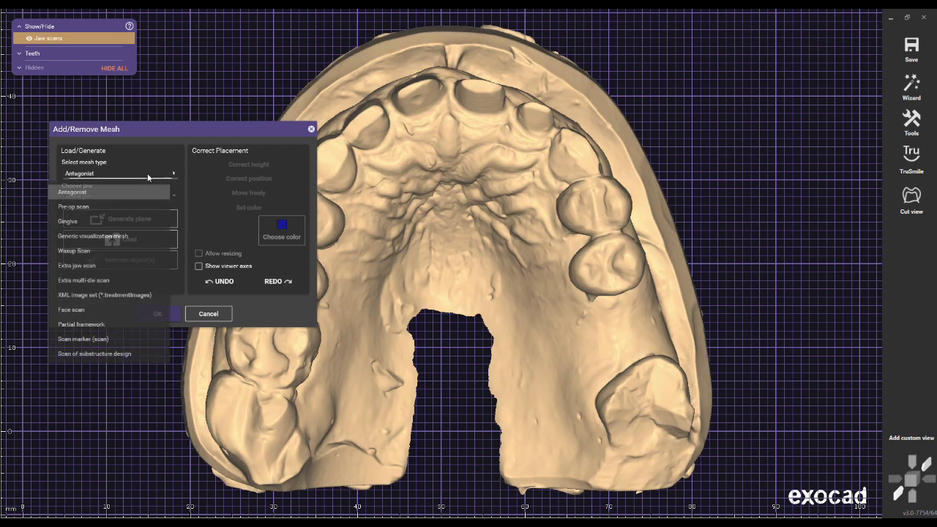
{"action": "left_click", "coordinate": [128, 251]}
{"action": "left_click", "coordinate": [129, 248]}
{"action": "left_click", "coordinate": [272, 211]}
{"action": "double_click", "coordinate": [272, 212]}
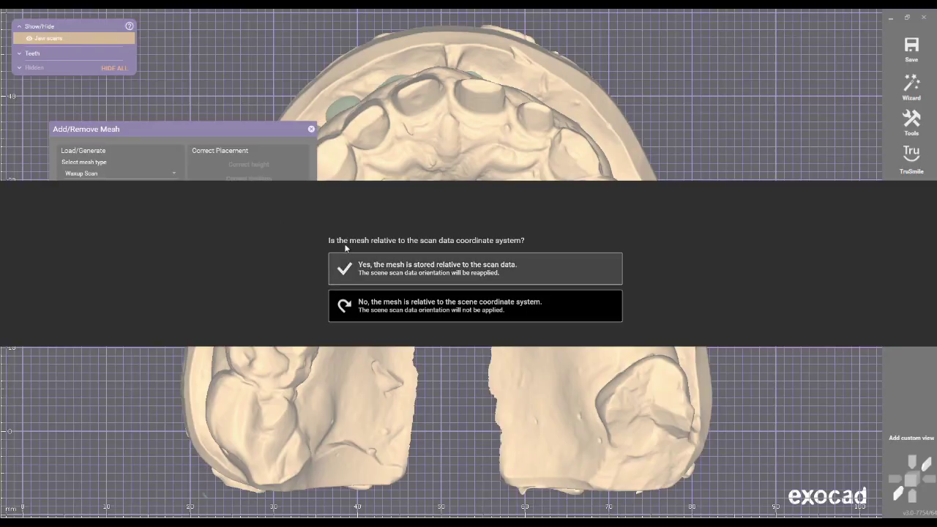
{"action": "left_click", "coordinate": [389, 269]}
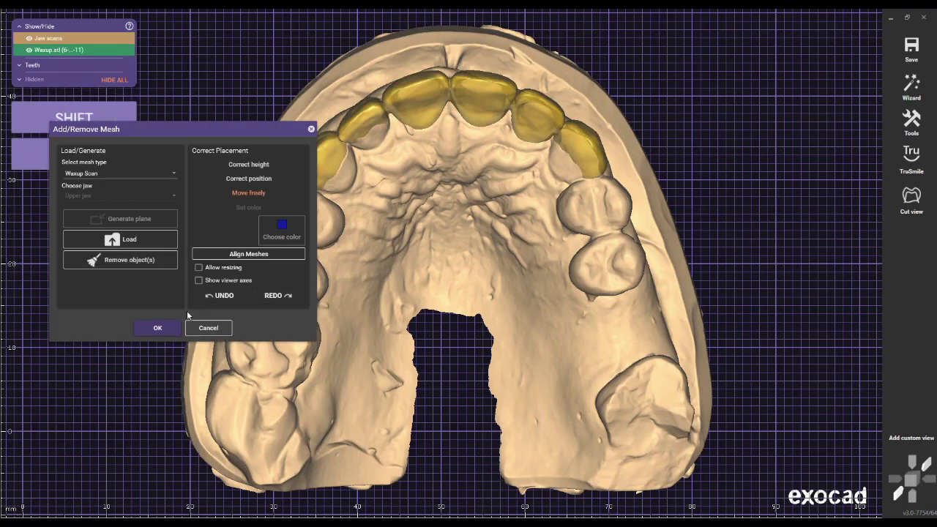
{"action": "left_click", "coordinate": [157, 329]}
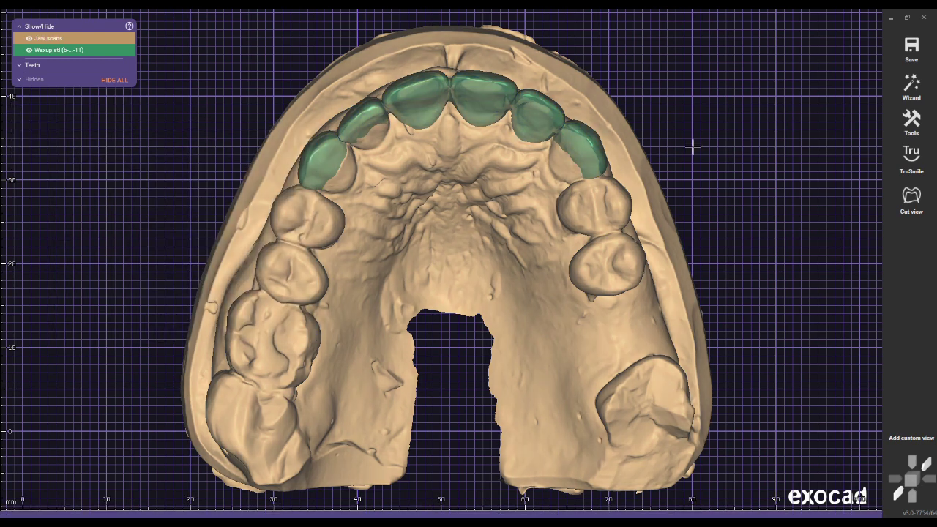
Calculate anatomic restorations from the waxup scan, adapt them, and add the virtual waxup bottom.
{"action": "left_click", "coordinate": [911, 86]}
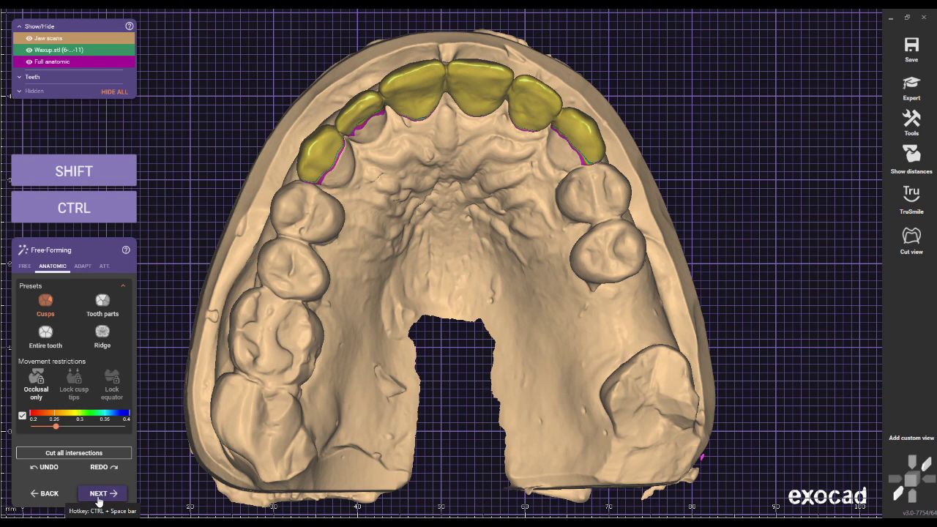
{"action": "left_click", "coordinate": [99, 494]}
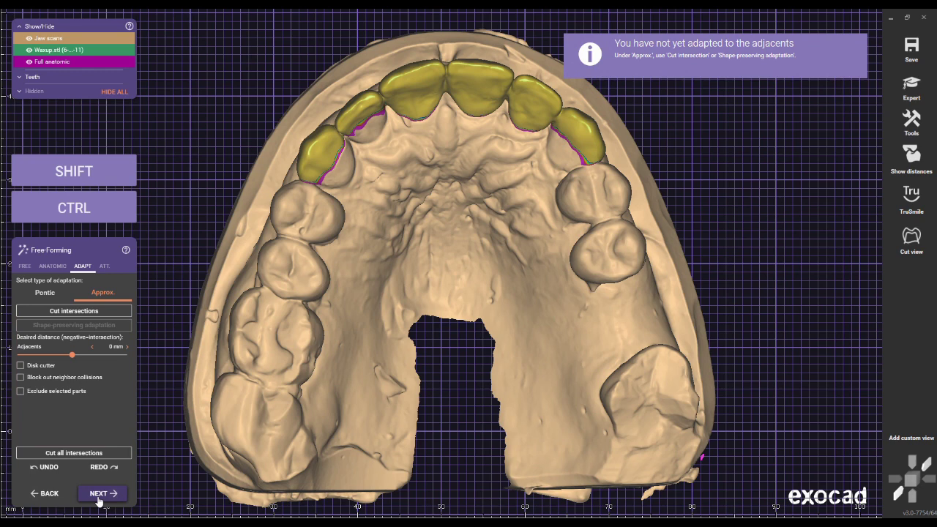
{"action": "left_click", "coordinate": [100, 495]}
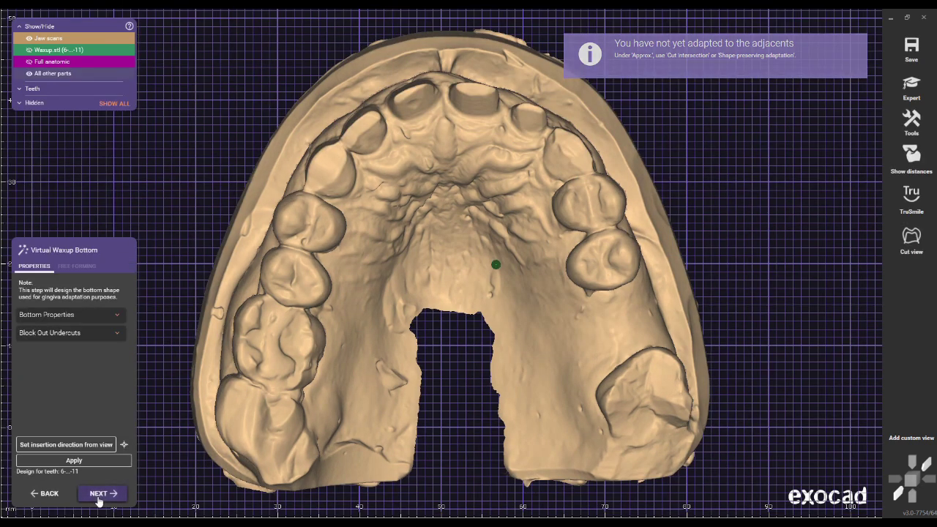
{"action": "left_click", "coordinate": [98, 494]}
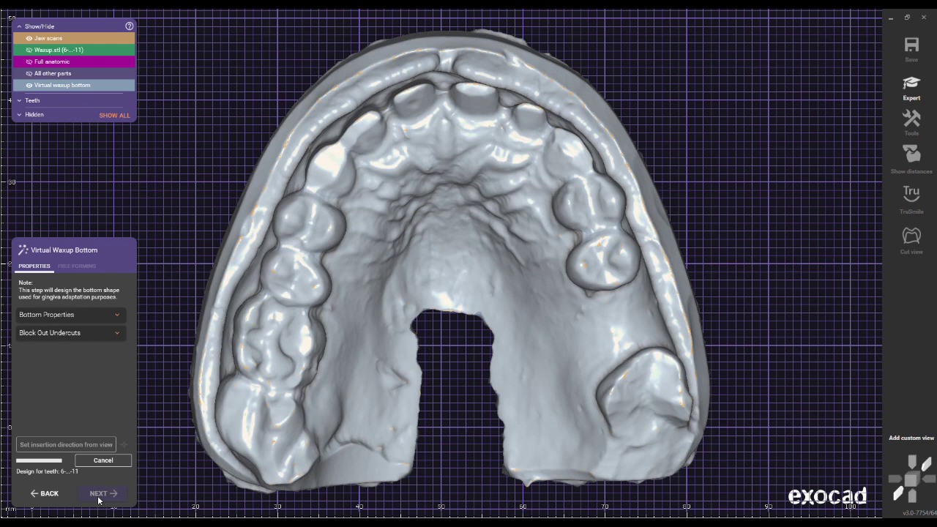
{"action": "left_click", "coordinate": [99, 495]}
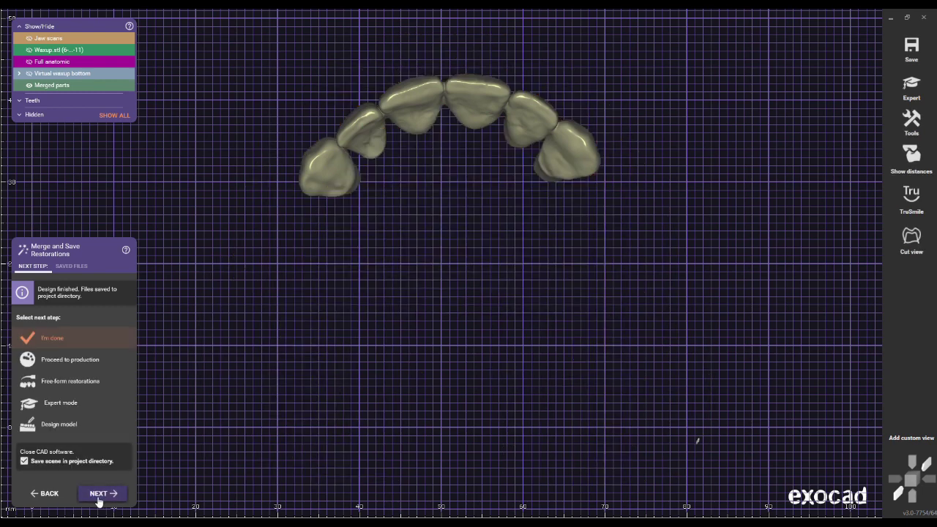
Start model design and tilt the merged waxup level in Model Alignment.
{"action": "left_click", "coordinate": [73, 426]}
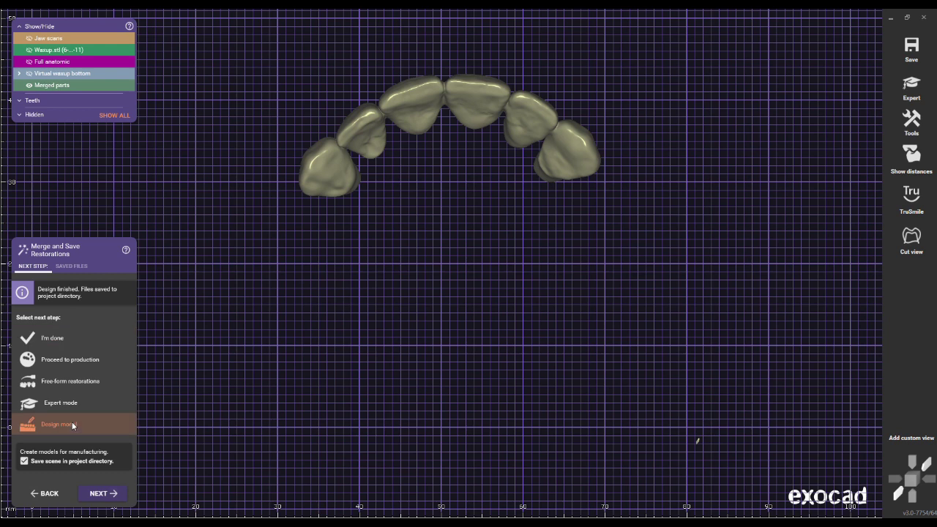
{"action": "left_click", "coordinate": [111, 493]}
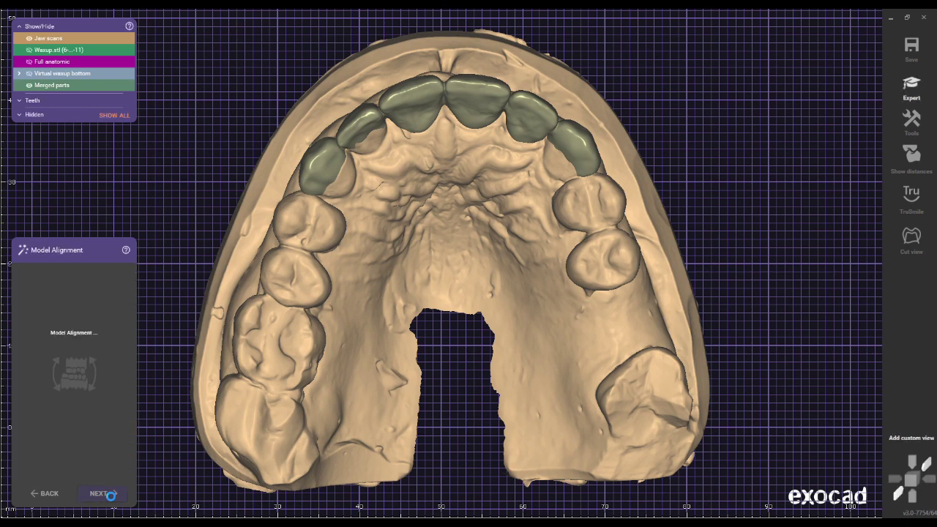
{"action": "key", "text": "ctrl"}
{"action": "left_click_drag", "start_coordinate": [615, 262], "coordinate": [524, 287], "text": "ctrl"}
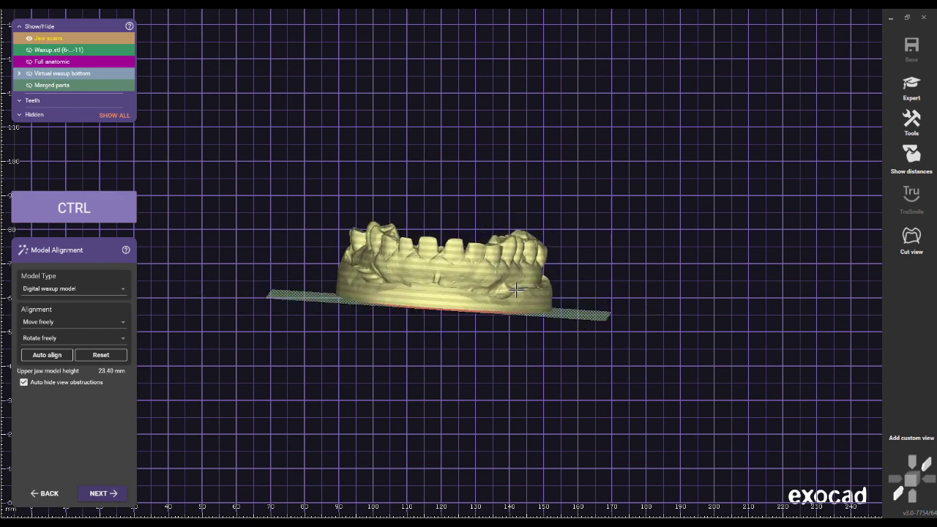
{"action": "left_click", "coordinate": [95, 495]}
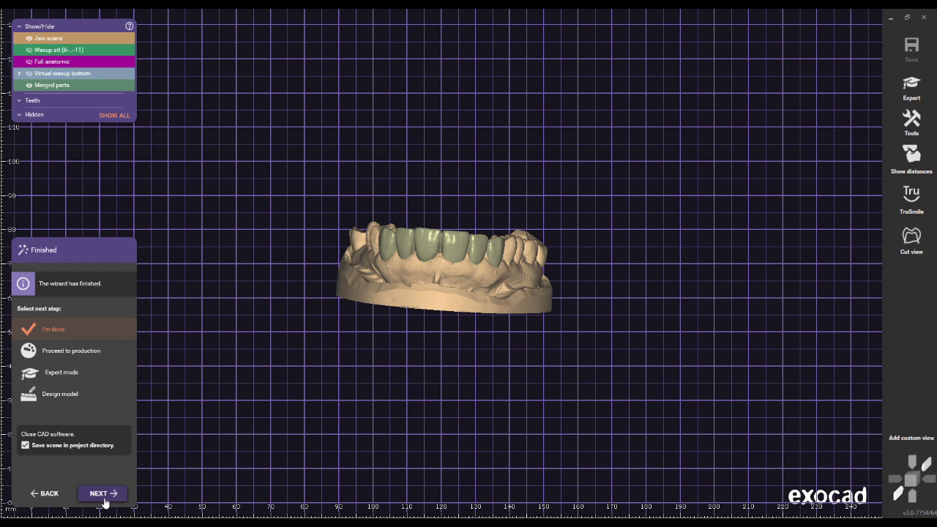
Leave the wizard and continue the design in Expert mode.
{"action": "left_click", "coordinate": [69, 374]}
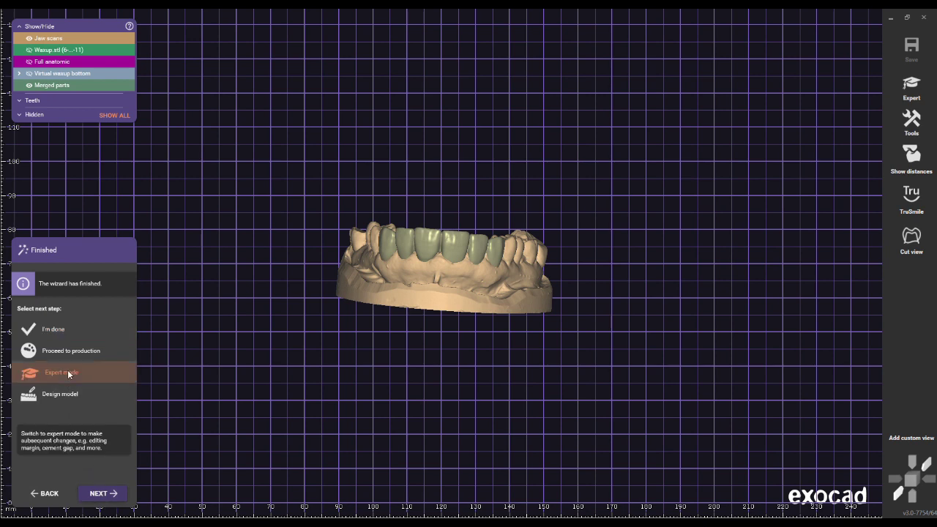
{"action": "left_click", "coordinate": [110, 495]}
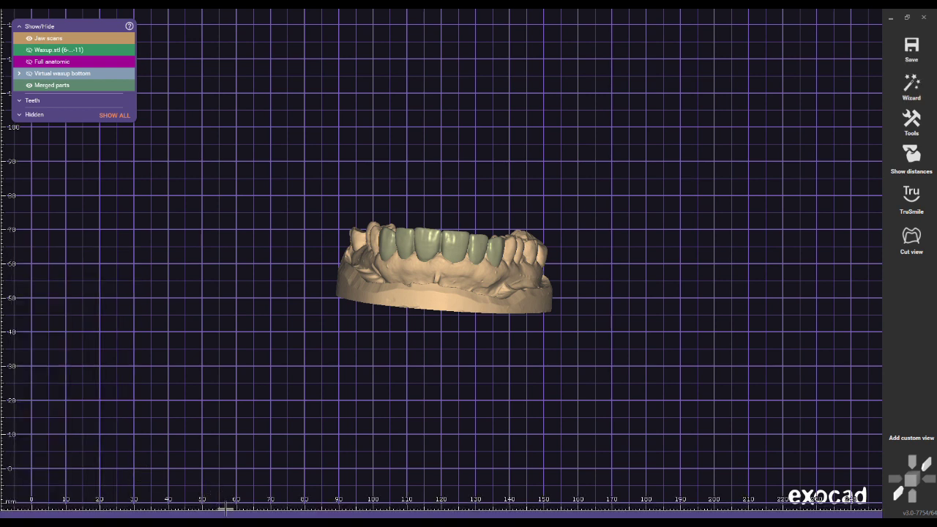
{"action": "mouse_move", "coordinate": [227, 516]}
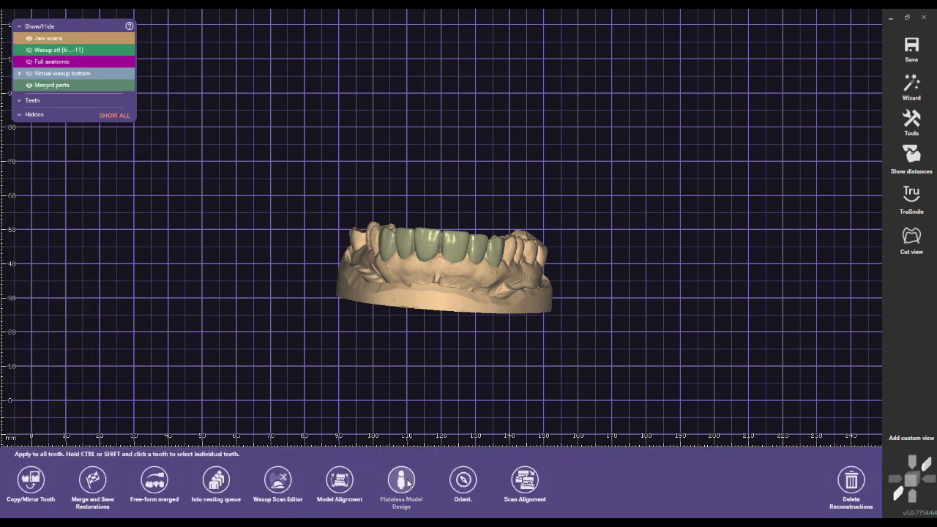
Generate and accept a plateless model with the anatomic waxup included.
{"action": "left_click", "coordinate": [407, 485]}
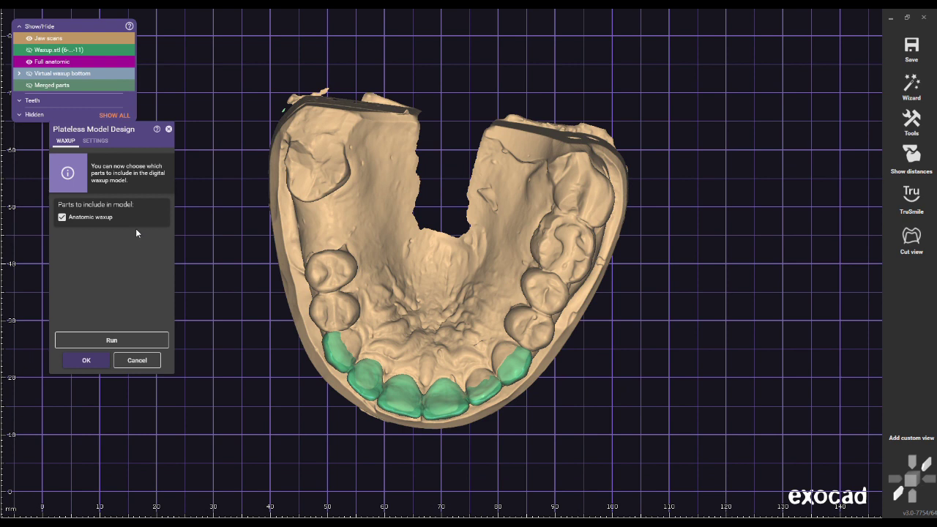
{"action": "left_click", "coordinate": [62, 217]}
{"action": "left_click", "coordinate": [61, 217]}
{"action": "left_click", "coordinate": [110, 341]}
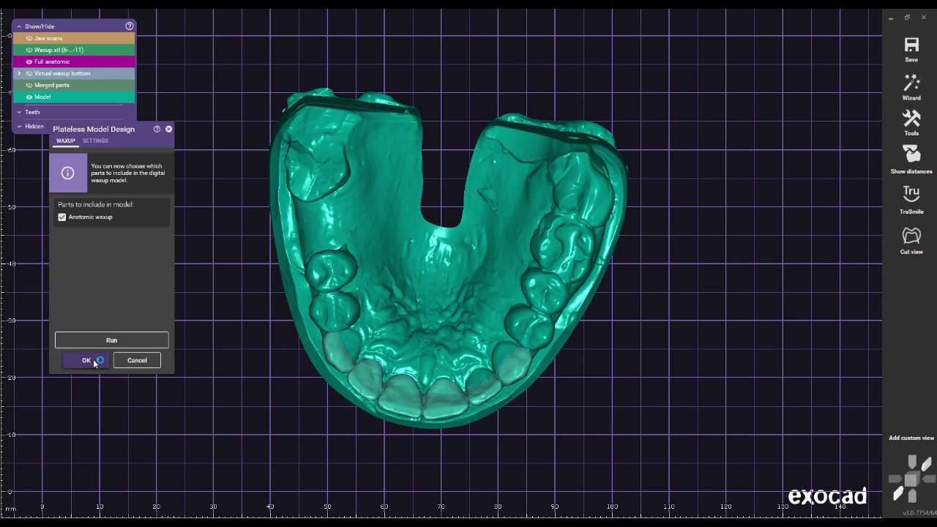
{"action": "left_click", "coordinate": [92, 361]}
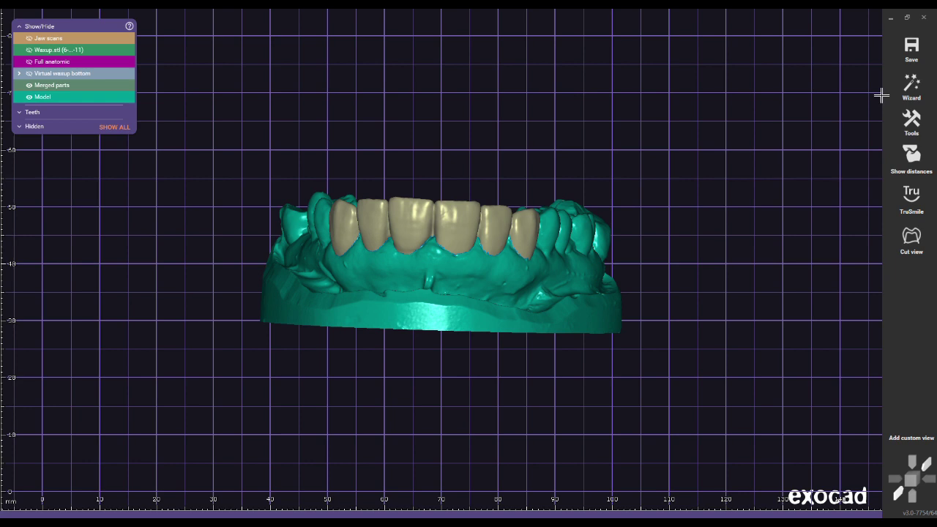
Finish the design in the wizard, saving the scene, and open the case folder.
{"action": "left_click", "coordinate": [911, 86]}
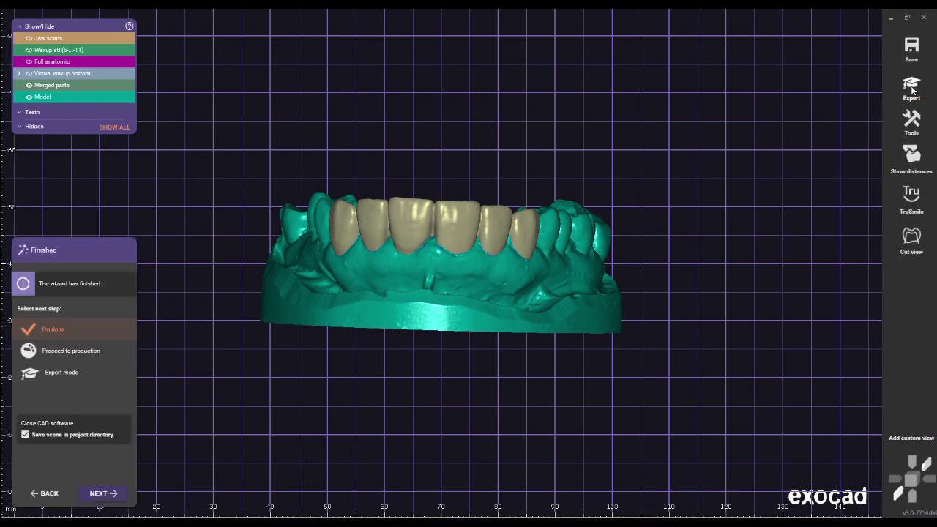
{"action": "left_click", "coordinate": [114, 491]}
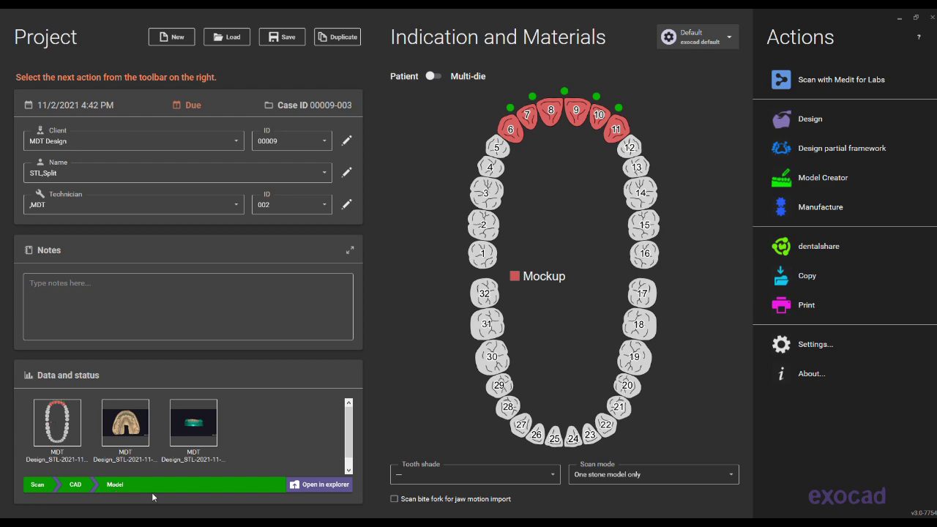
{"action": "left_click", "coordinate": [300, 485]}
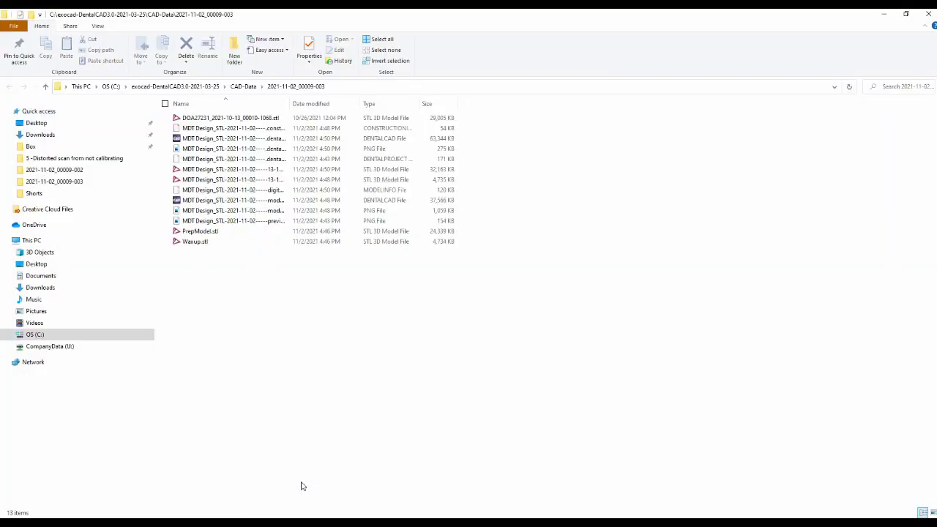
Open the waxup model in 3D Viewer and cut a vertical 2D section through the central incisors.
{"action": "double_click", "coordinate": [254, 170]}
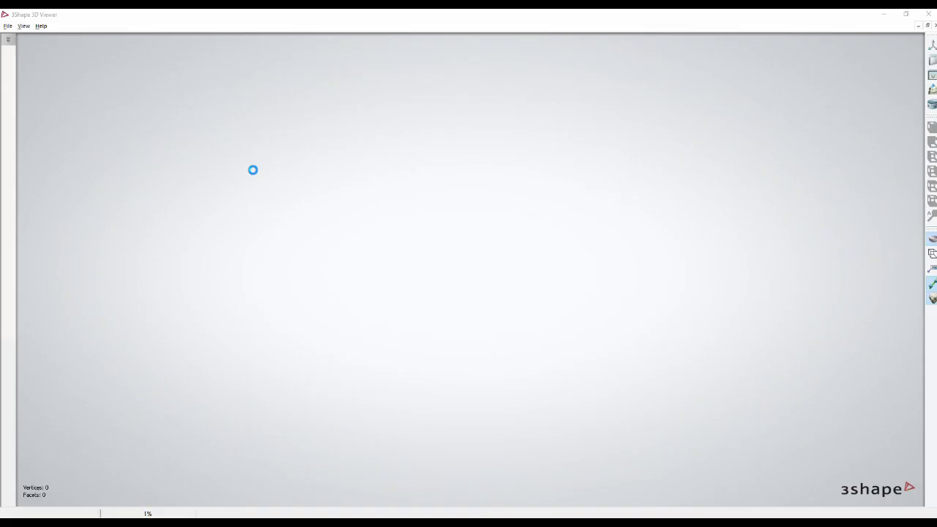
{"action": "right_click_drag", "start_coordinate": [468, 321], "coordinate": [472, 236]}
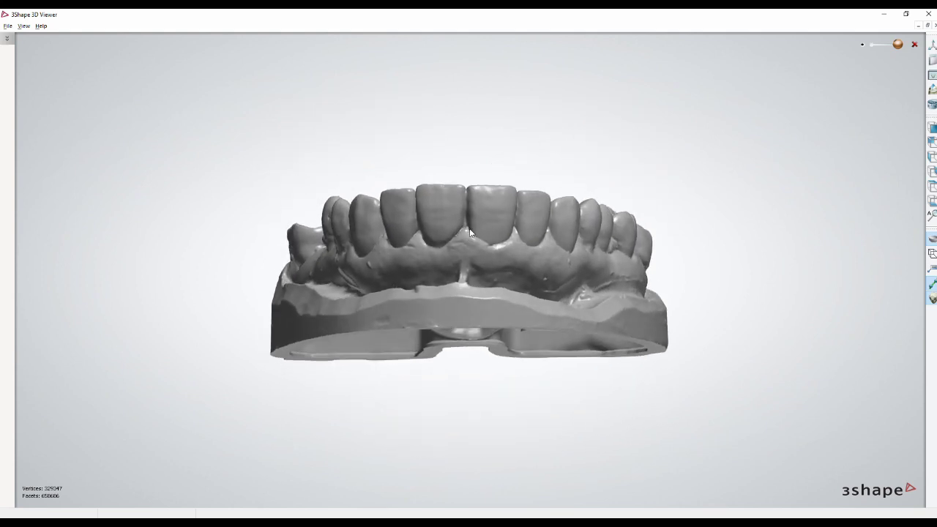
{"action": "left_click", "coordinate": [931, 103]}
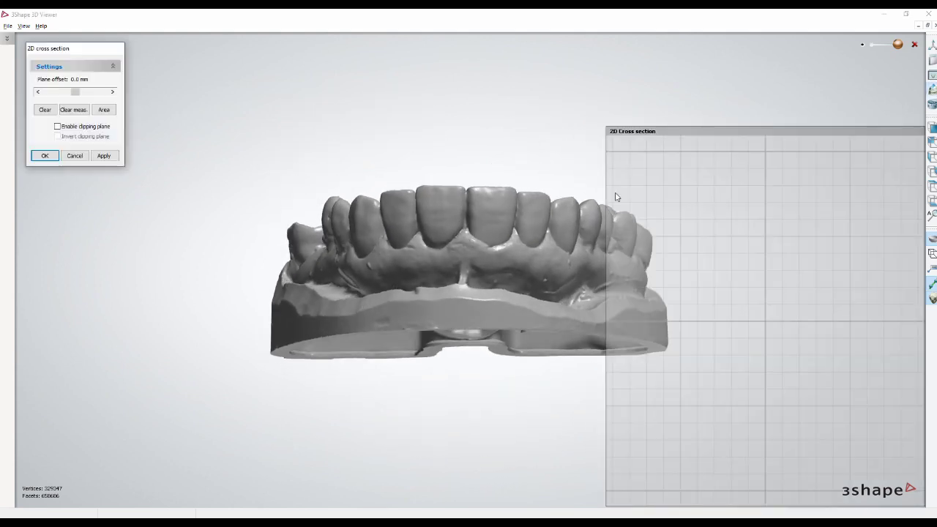
{"action": "left_click", "coordinate": [496, 410]}
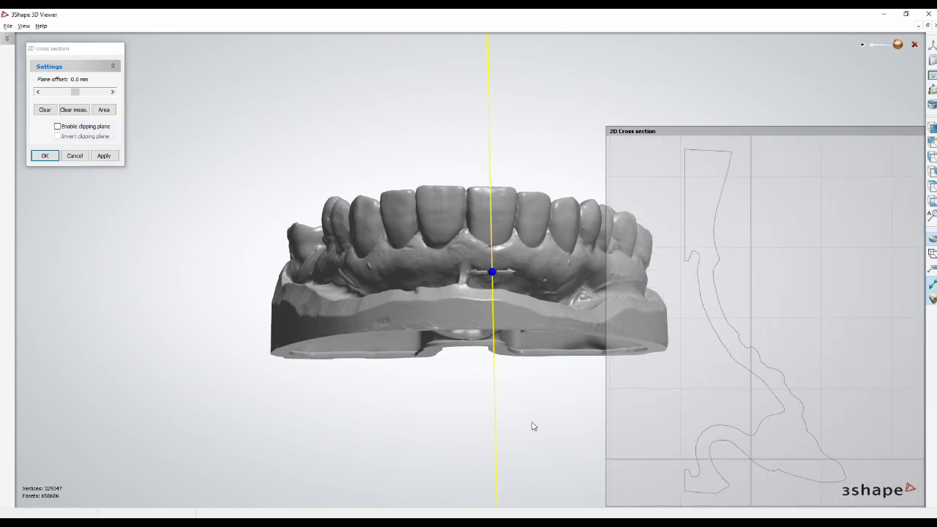